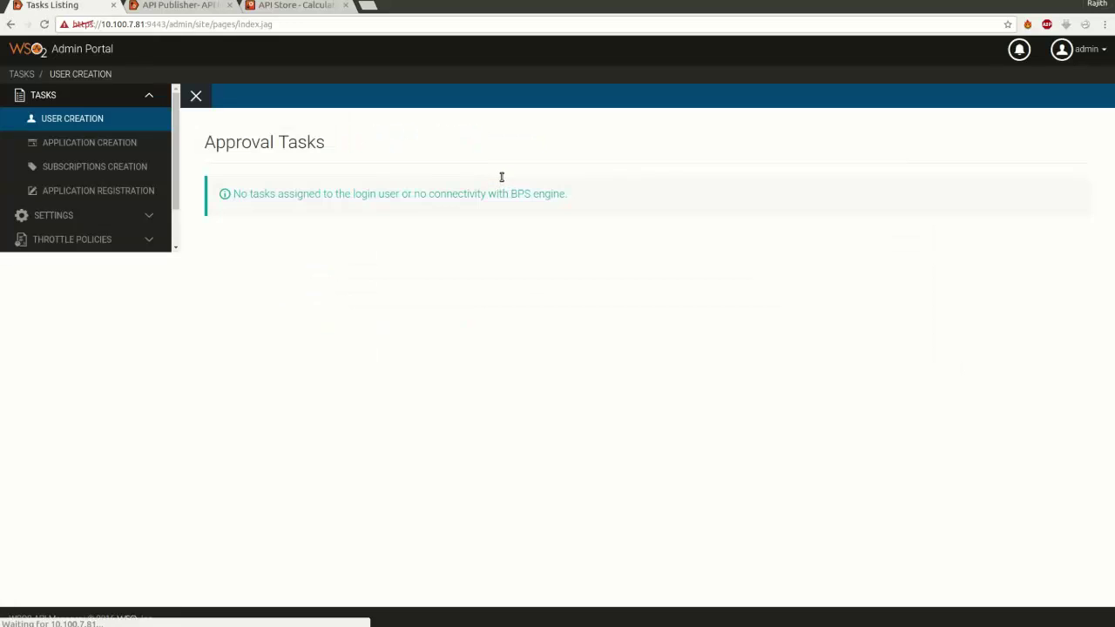
Start adding a new tier under the advanced throttling policies.
left_click(160, 240)
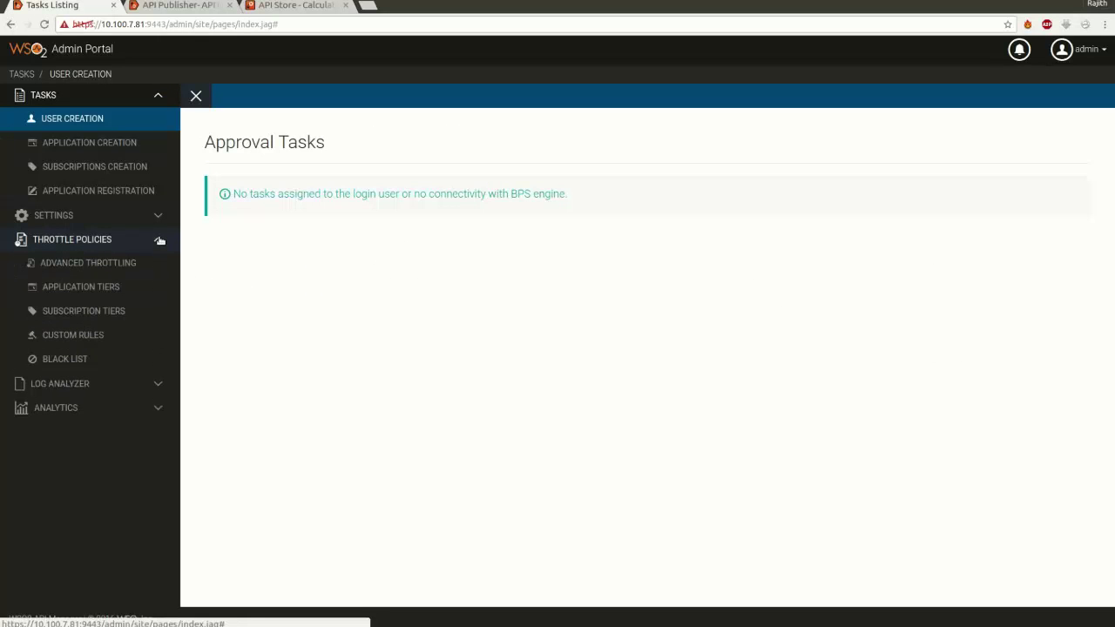
left_click(106, 264)
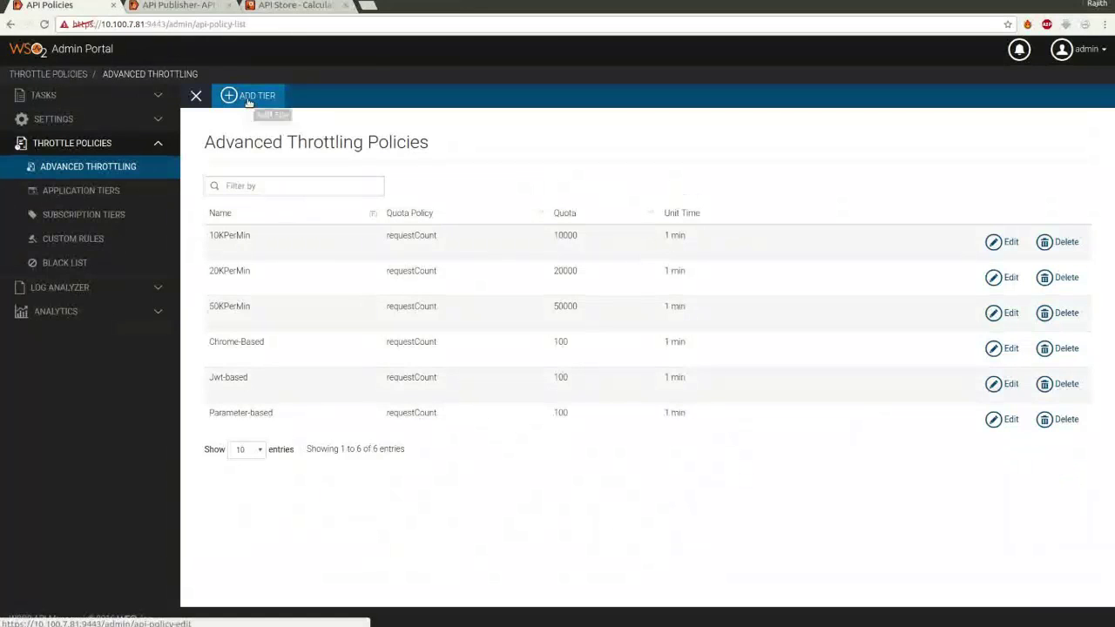
left_click(248, 97)
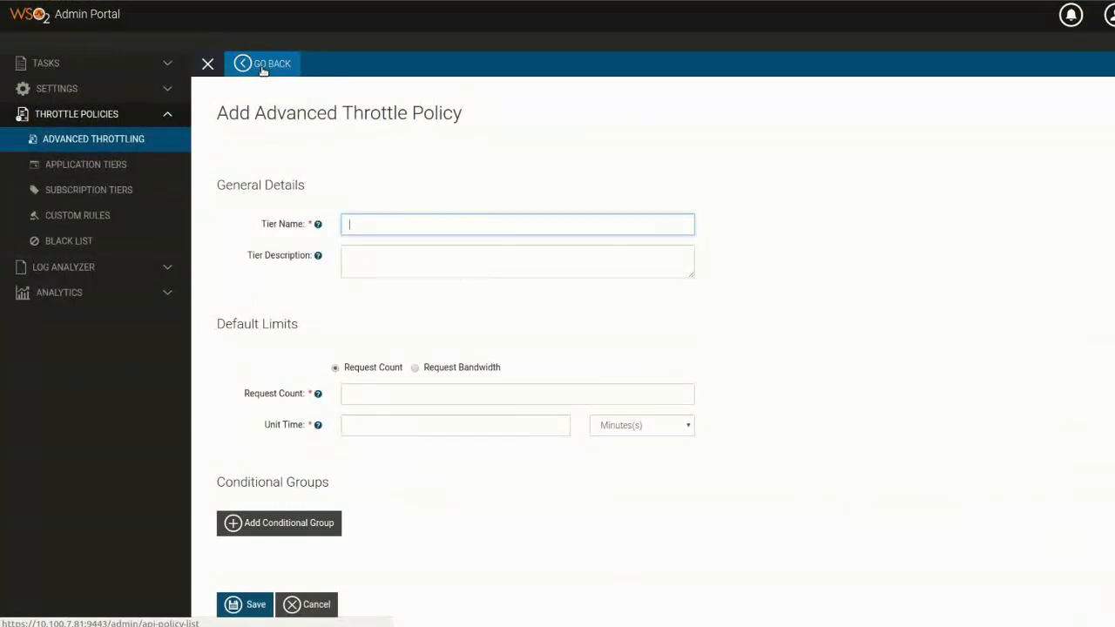
Name the tier Advance_Policy and describe it as "Advance throttling policy based on multiple conditions like Ip, header, parameter based and jwt cliams".
scroll(402, 188, "down", 1)
left_click(376, 173)
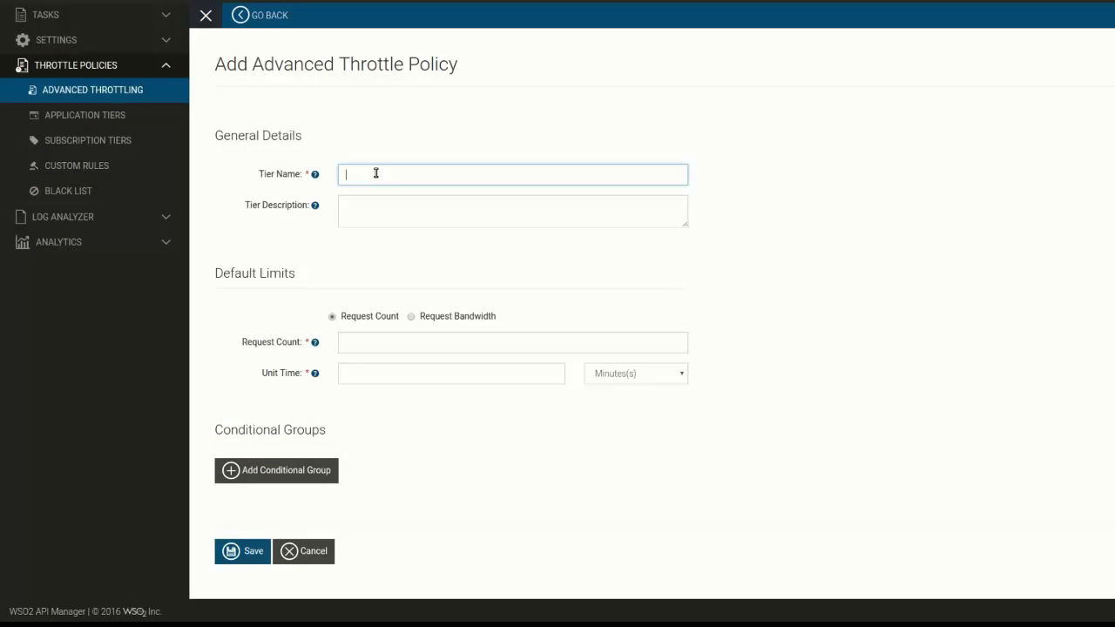
type("Advance_Policy")
left_click(353, 218)
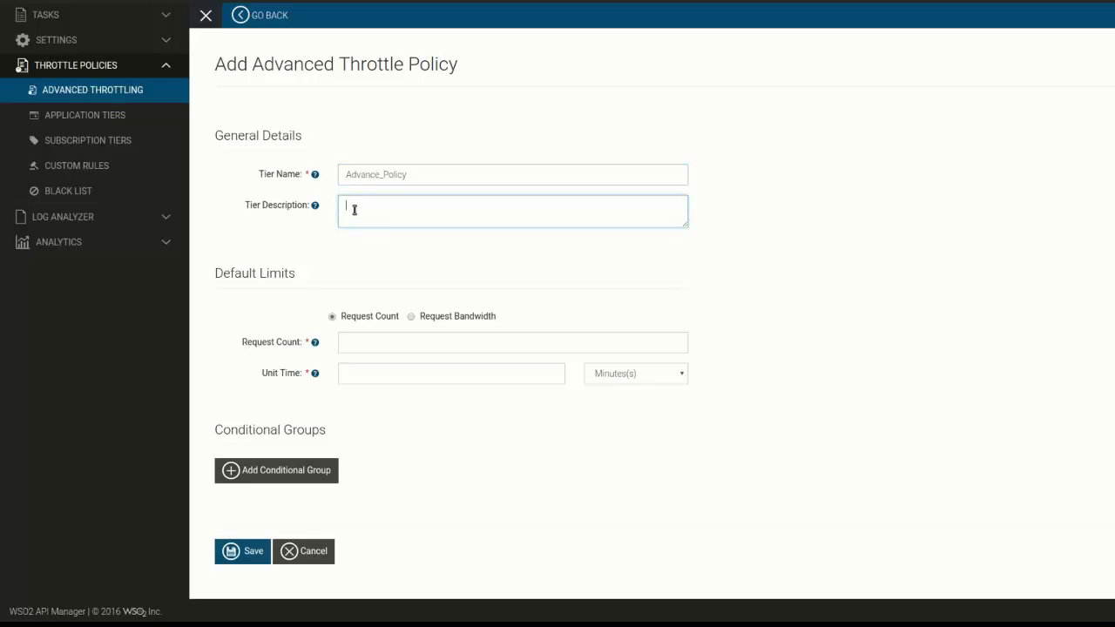
type("Advance throttling policy based on multiple conditions like Ip, header, parameter based and jwt cliams")
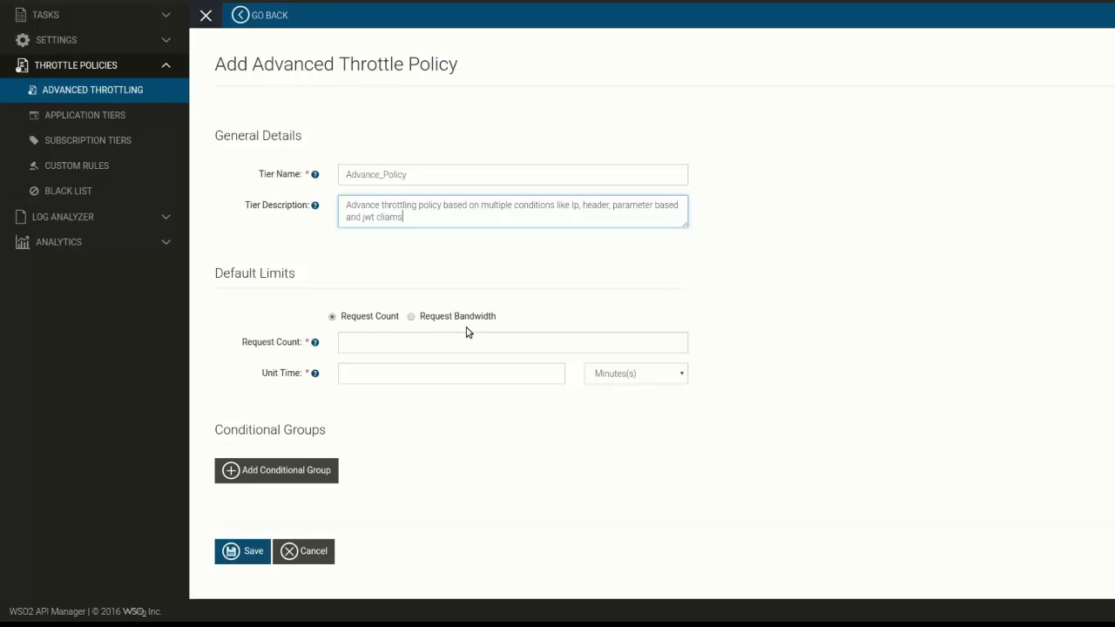
Set the default limits to request bandwidth with 5 KB of data per 1 minute.
left_click(378, 344)
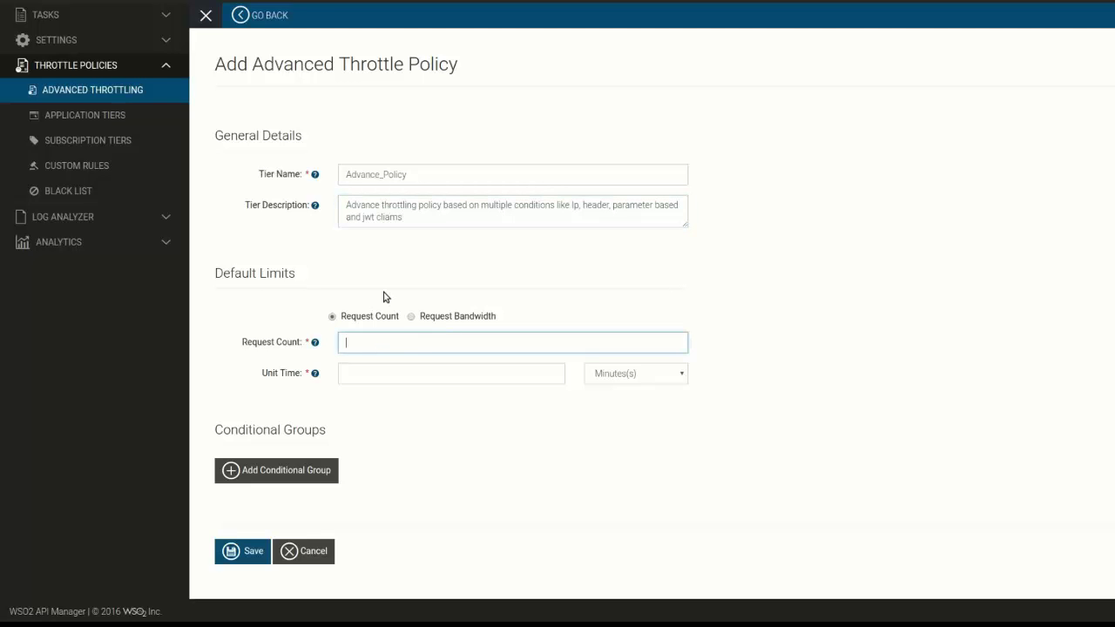
left_click(411, 317)
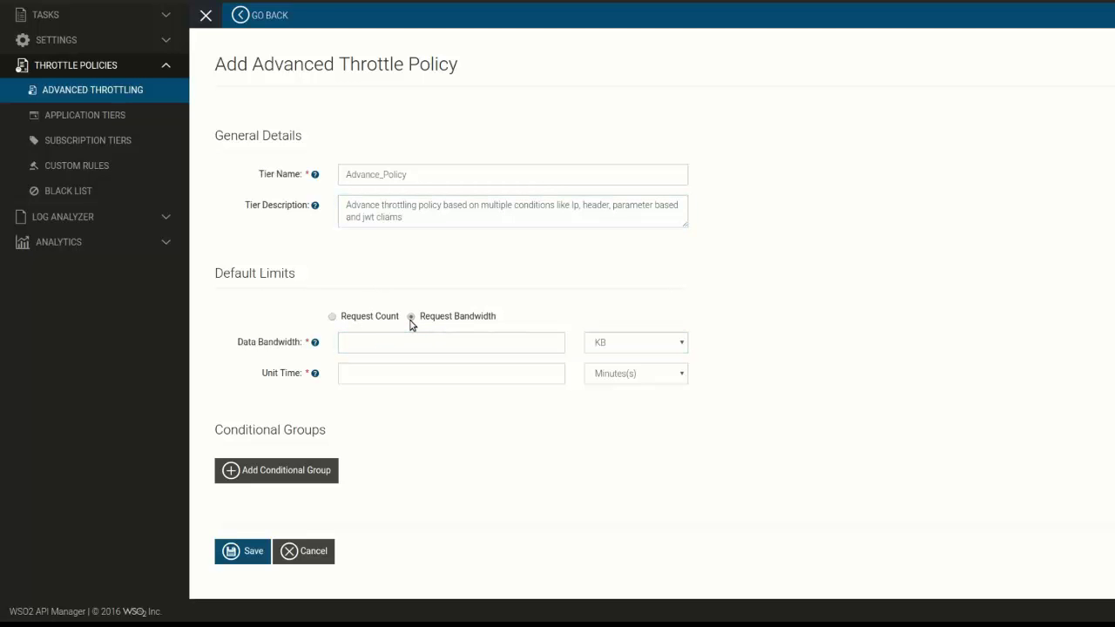
left_click(362, 350)
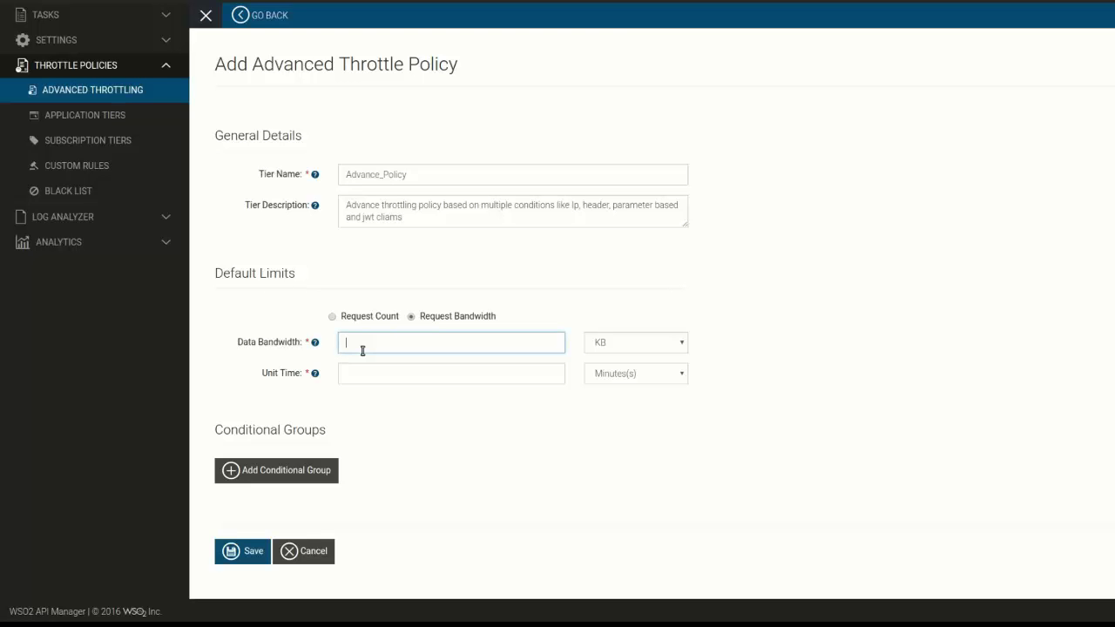
type("5")
left_click(374, 372)
type("1")
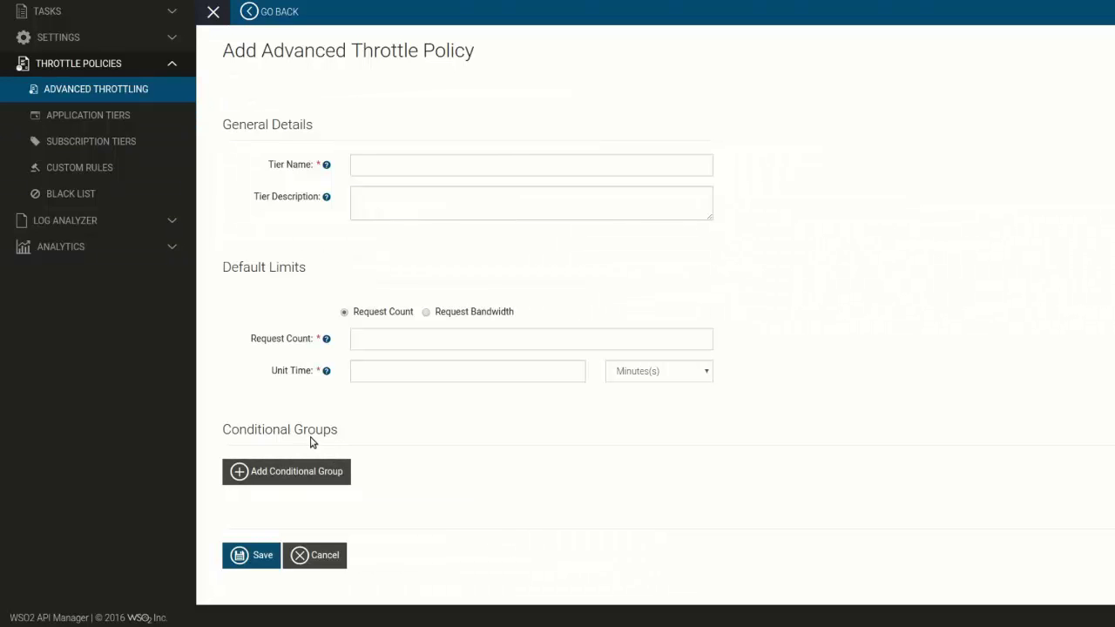
Add a conditional group to the blank policy form and expand it to view its condition types.
left_click(240, 470)
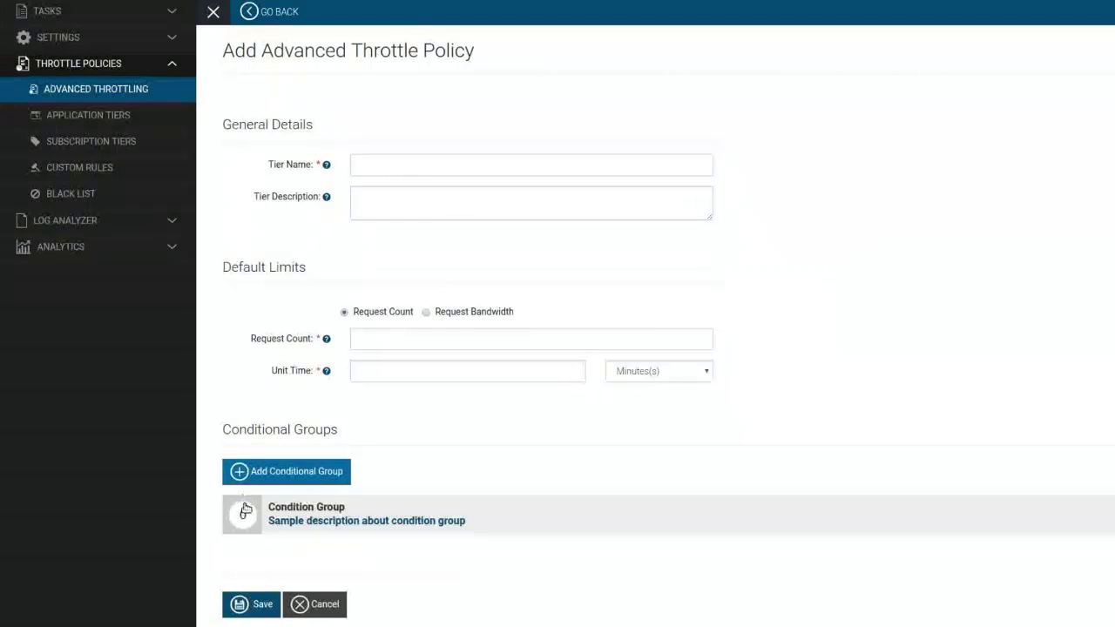
left_click(245, 510)
scroll(386, 441, "down", 3)
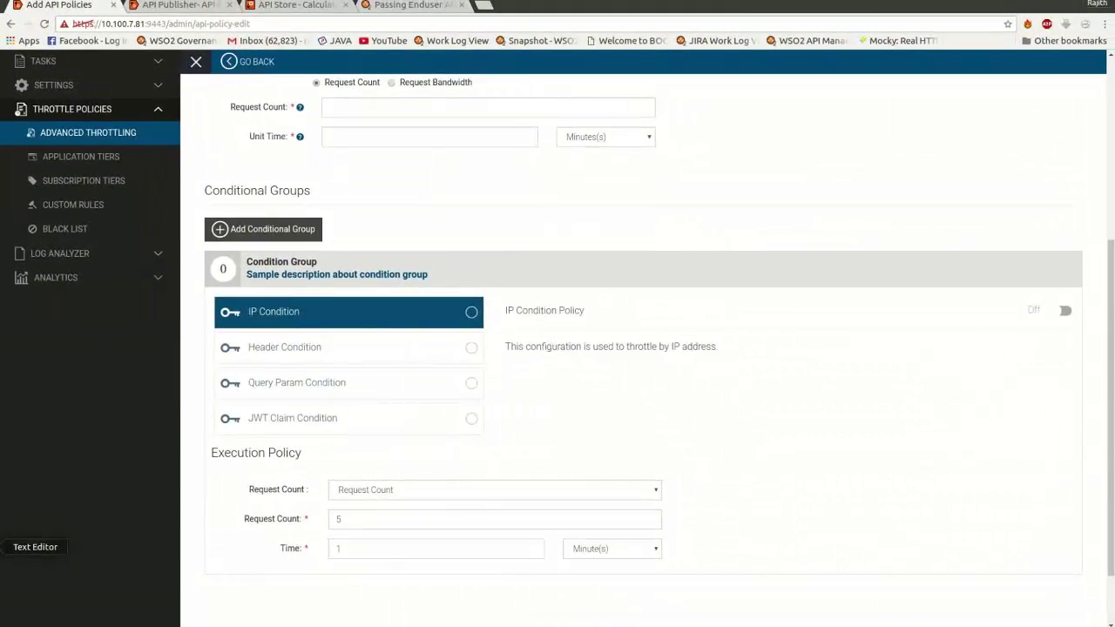
Switch to the text editor and examine the EnableJWTGeneration setting in the JWTConfiguration section of api-manager.xml.
left_click(21, 546)
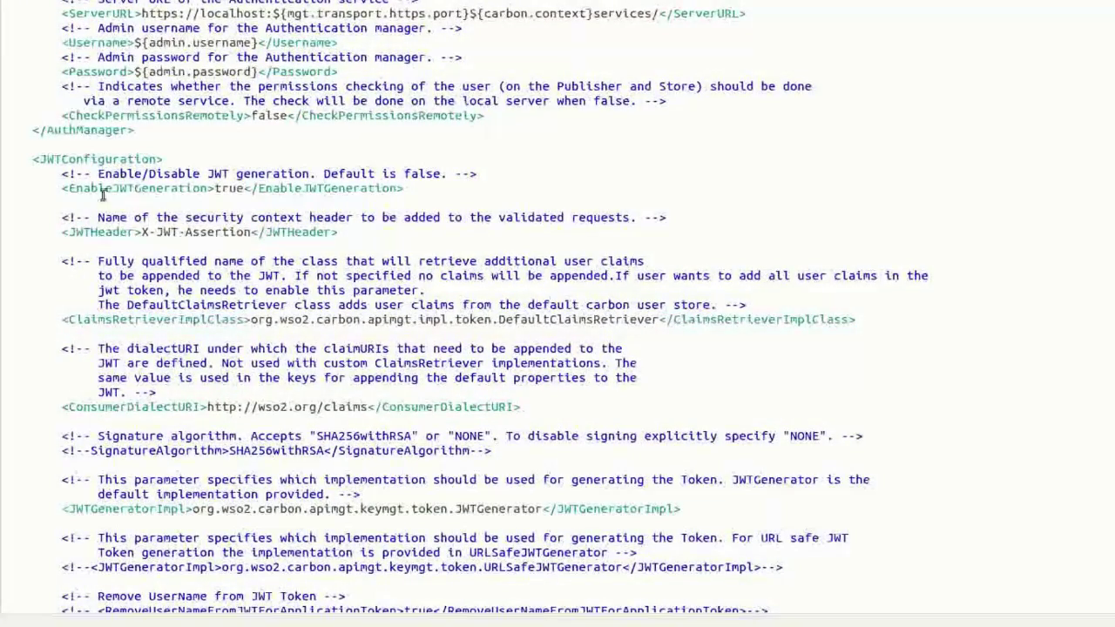
left_click_drag(74, 188, 234, 197)
left_click(233, 197)
double_click(231, 188)
left_click(237, 207)
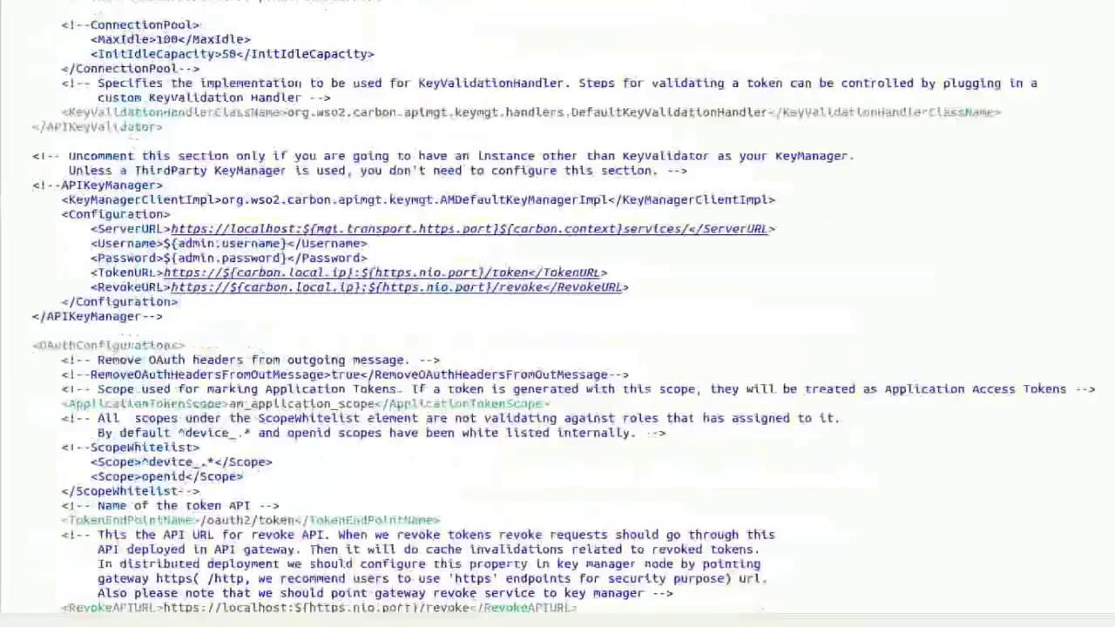
Set EnableHeaderConditions, EnableJWTClaimConditions and EnableQueryParamConditions to true in the ThrottlingConfigurations section and save api-manager.xml.
scroll(557, 314, "down", 20)
scroll(732, 392, "down", 20)
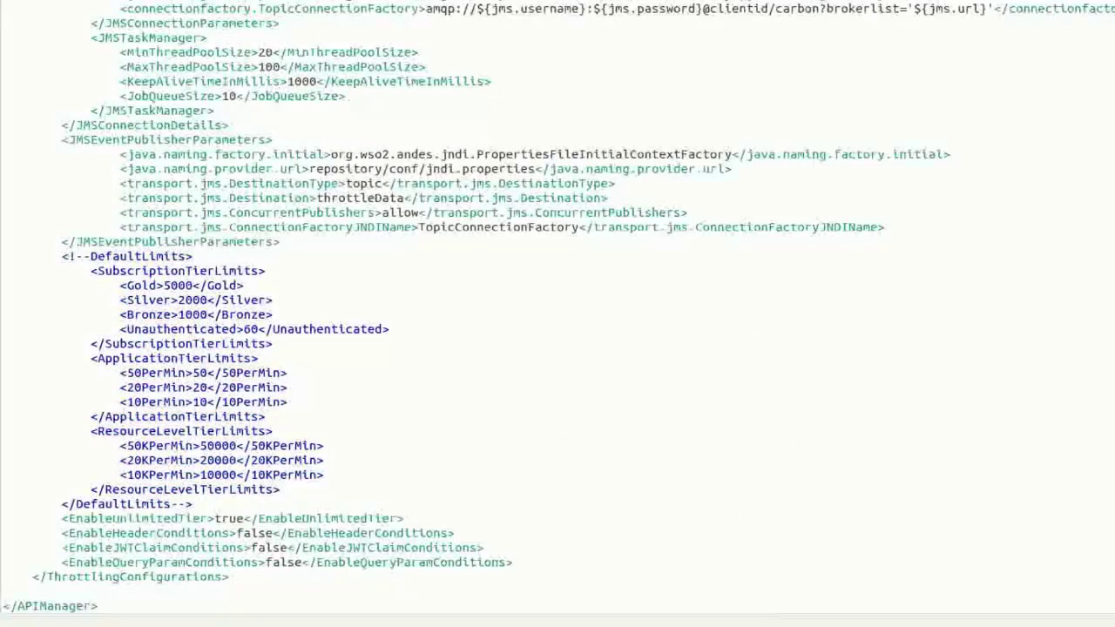
left_click(732, 392)
double_click(254, 533)
type("true")
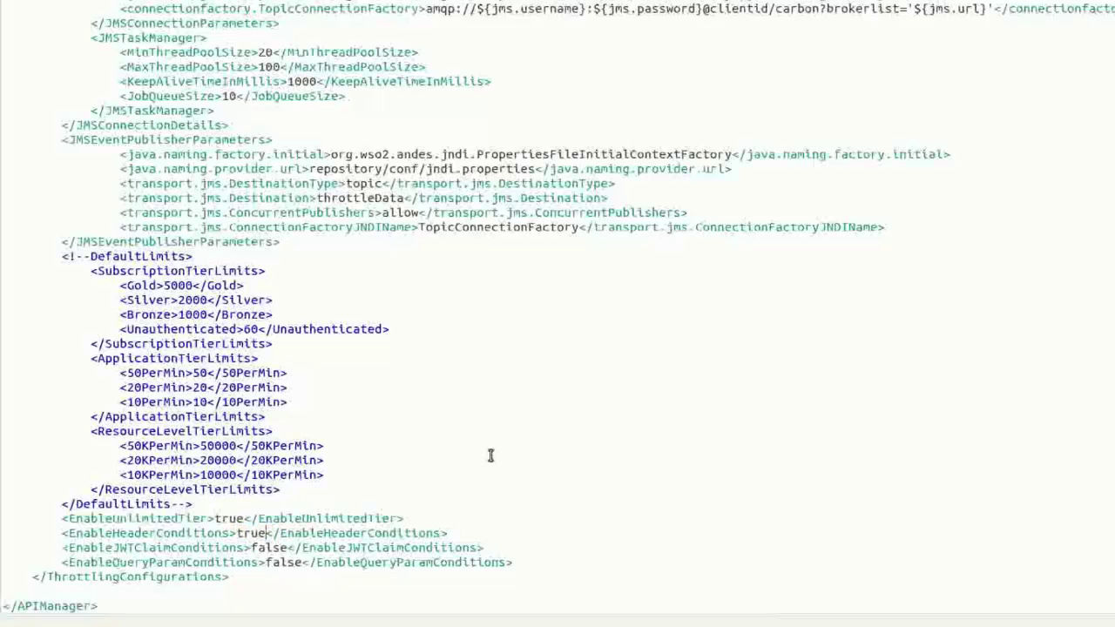
double_click(282, 548)
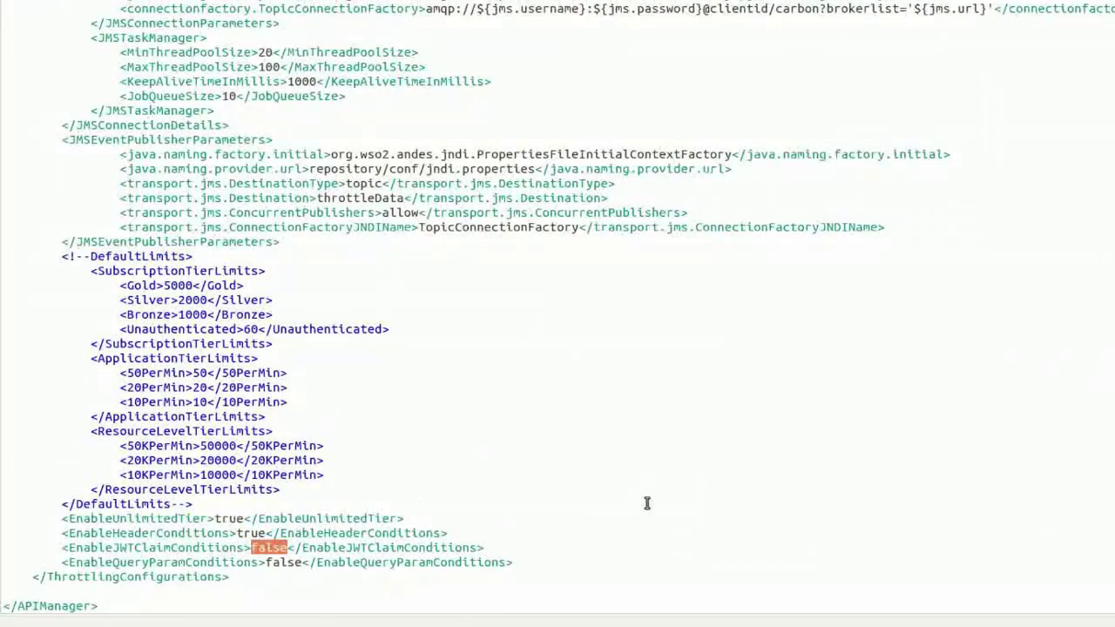
type("true")
double_click(284, 563)
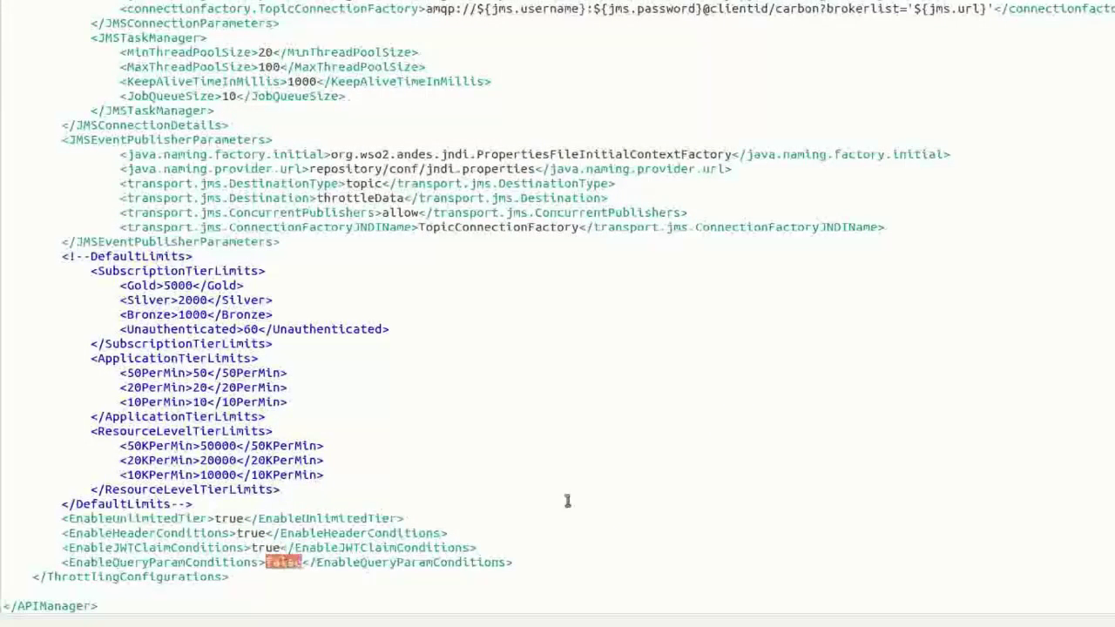
type("true")
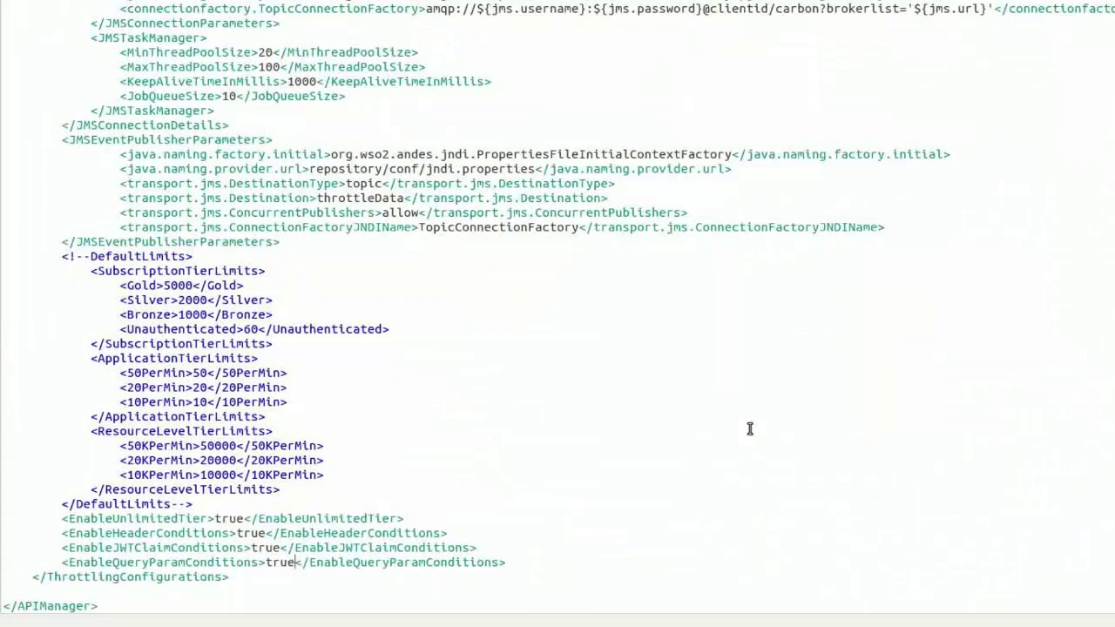
key("ctrl+s")
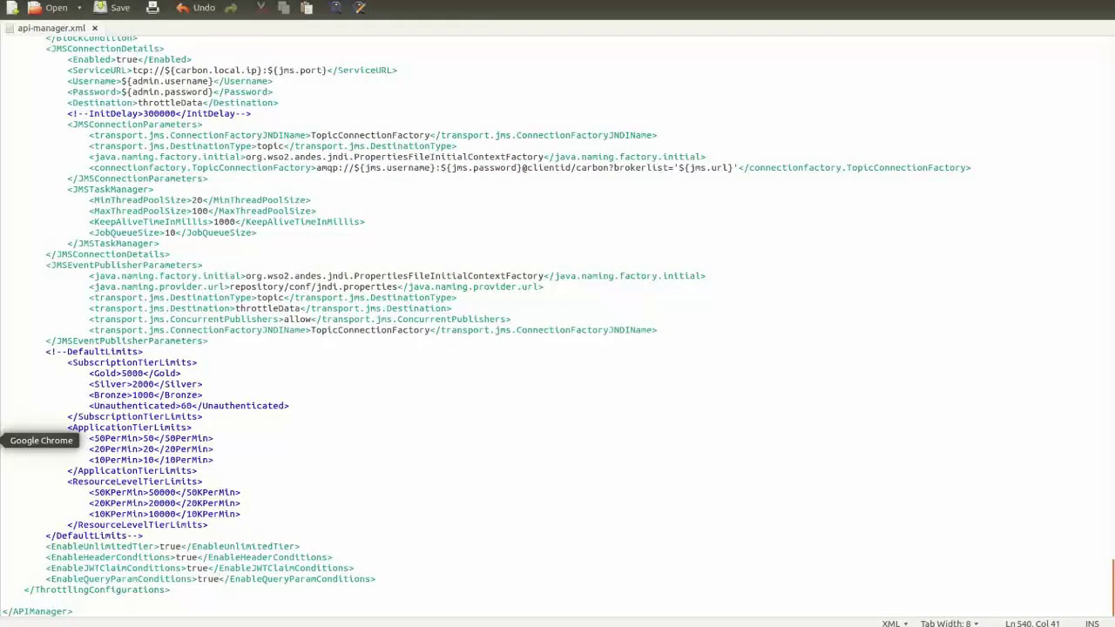
Switch back to Google Chrome, add a conditional group to Advance_Policy and expand it.
left_click(2, 440)
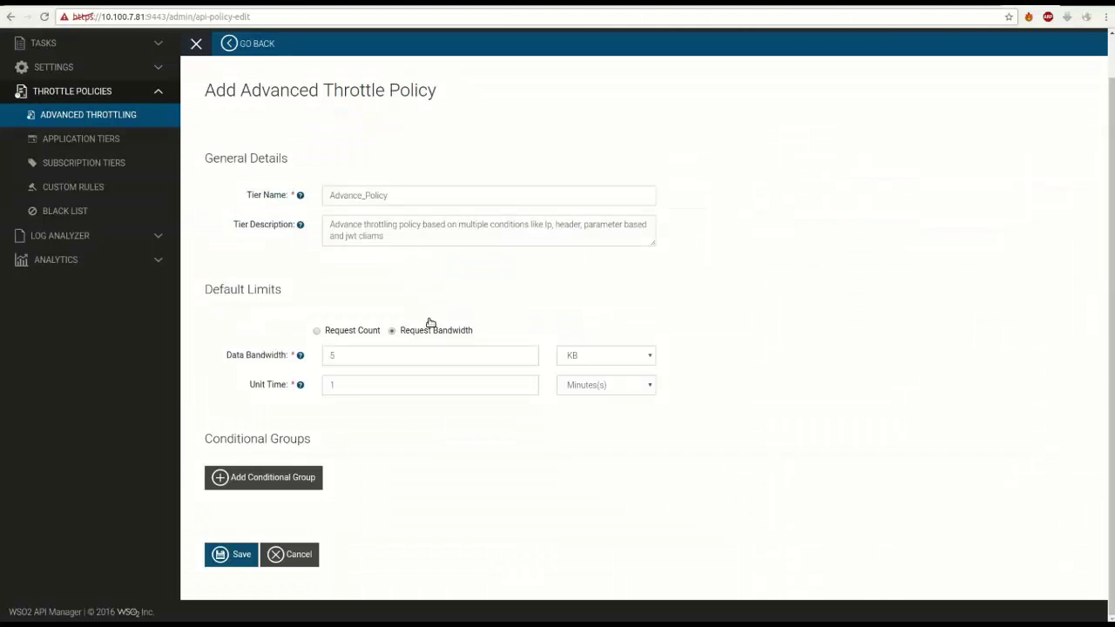
left_click(253, 476)
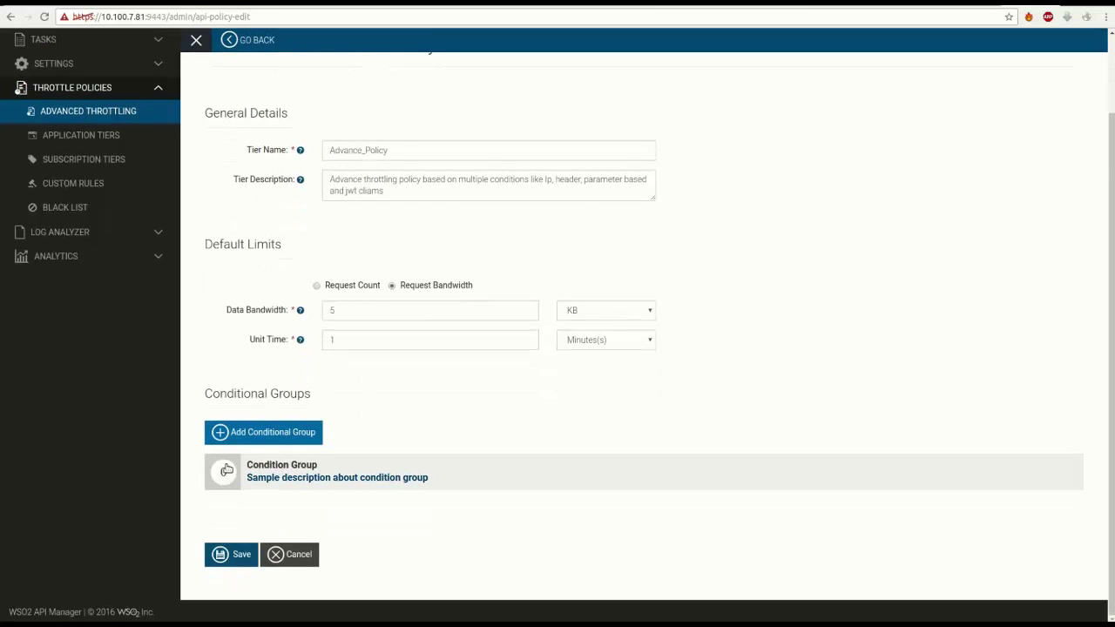
left_click(227, 470)
scroll(340, 469, "down", 3)
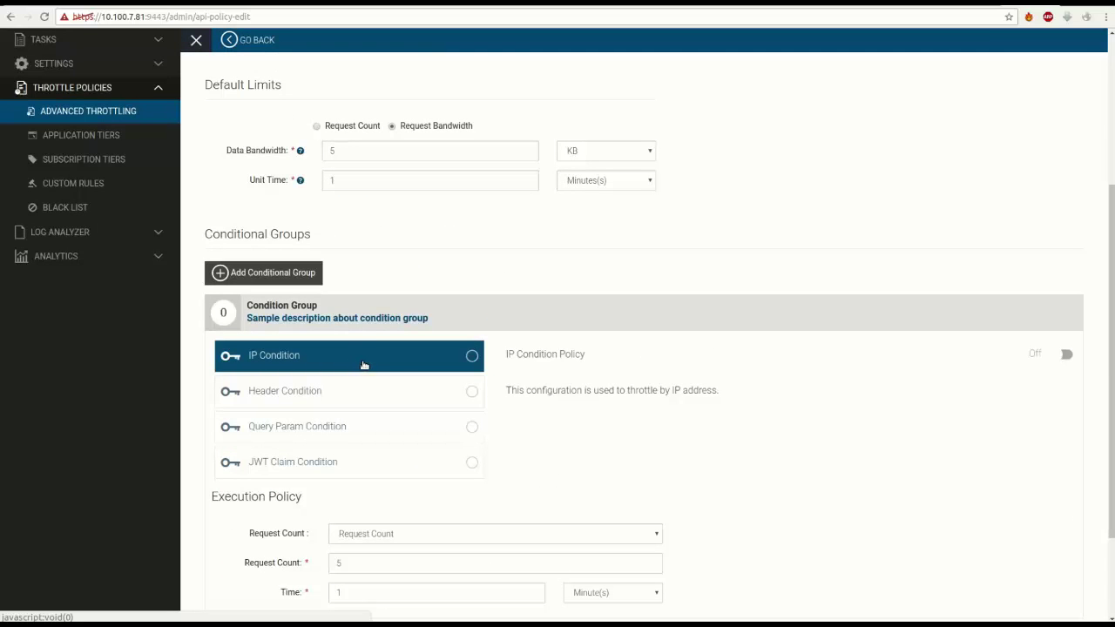
Turn on the group's IP condition and enter the specific IP address 192.168.2.1.
left_click(1067, 356)
scroll(778, 422, "down", 2)
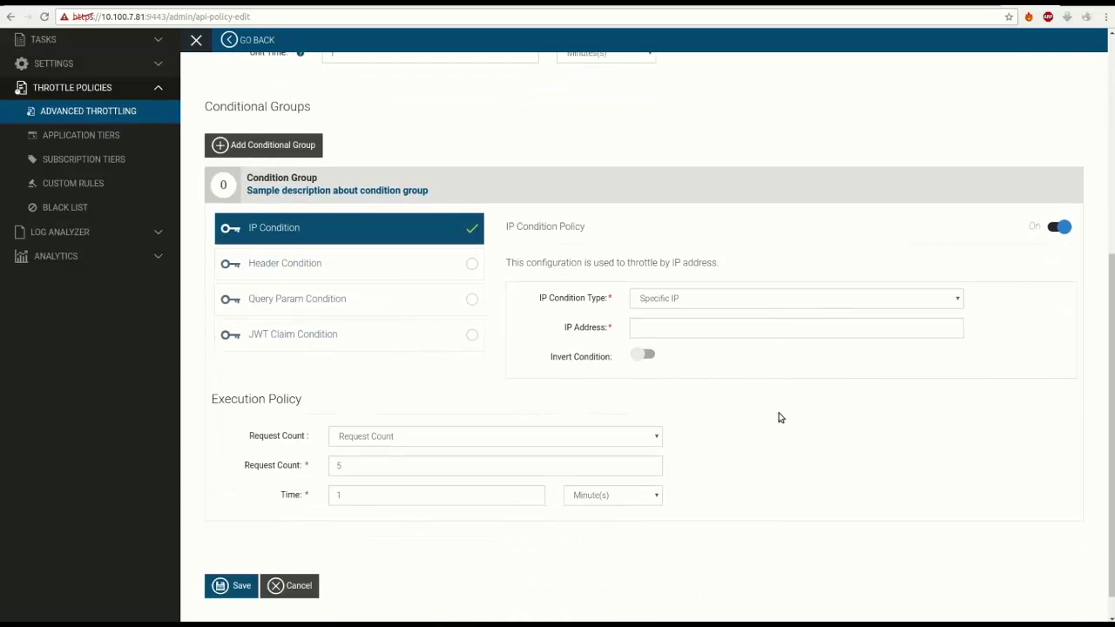
left_click(658, 327)
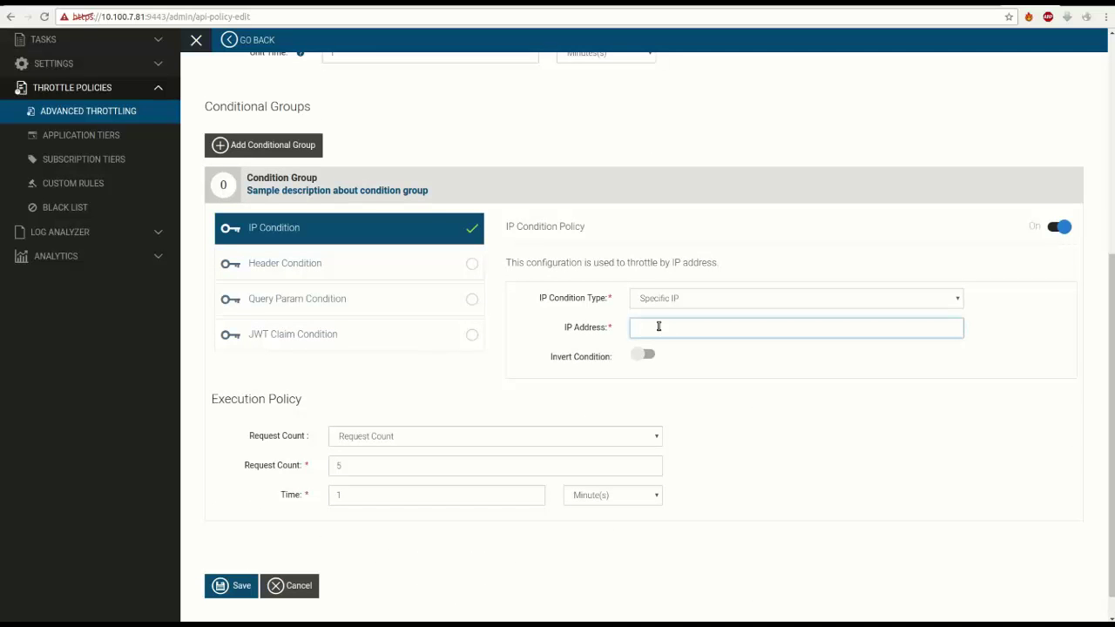
type("192.168.2.1")
Examine the execution policy's limit type, request count and time settings for the condition group.
scroll(566, 374, "down", 1)
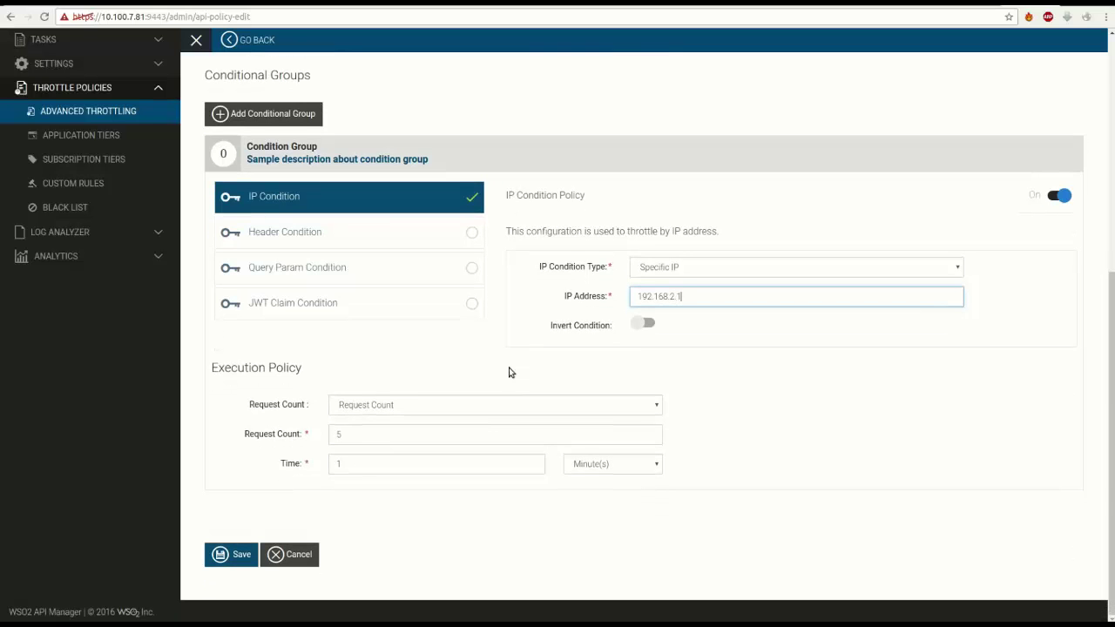
left_click(395, 408)
left_click(386, 401)
left_click(357, 438)
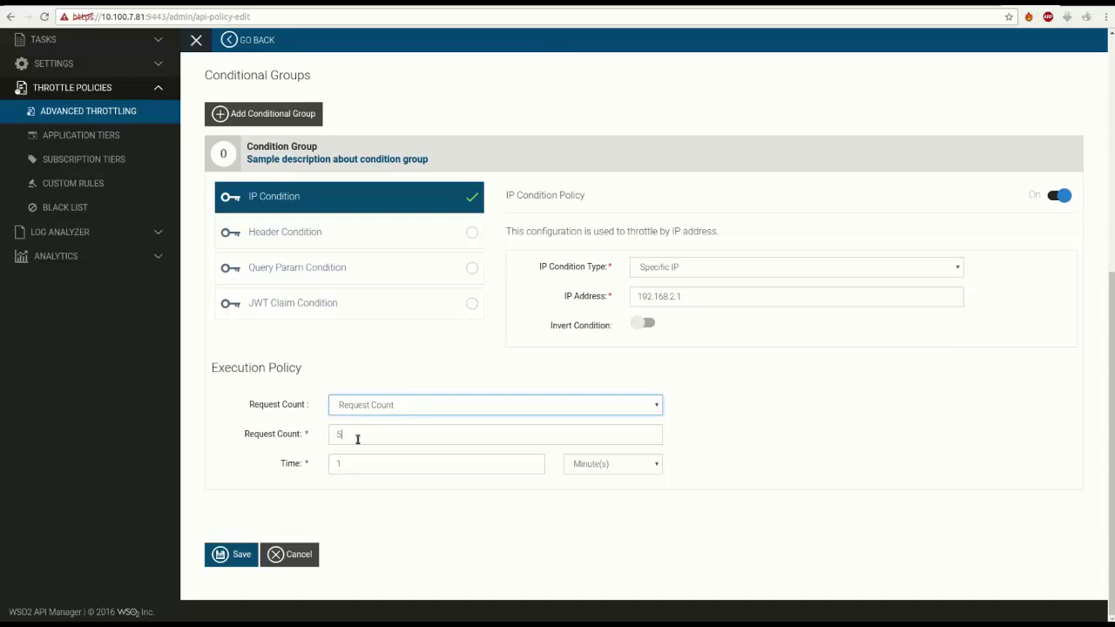
left_click(354, 467)
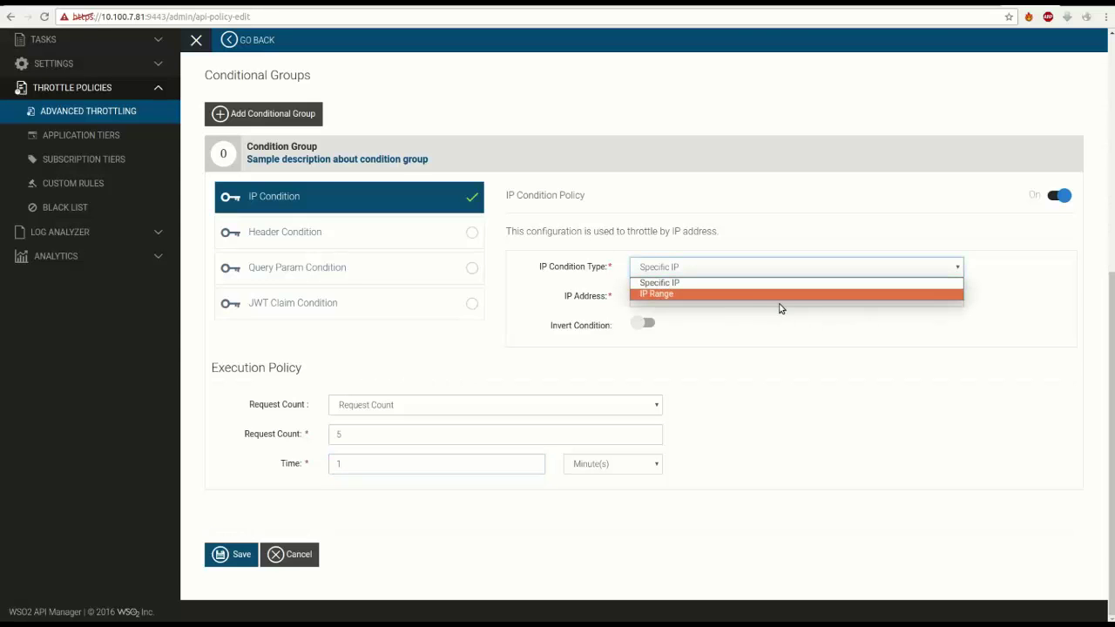
Change the IP condition type to IP Range, from 192.168.1.1 to 192.168.1.255.
left_click(755, 294)
left_click(699, 298)
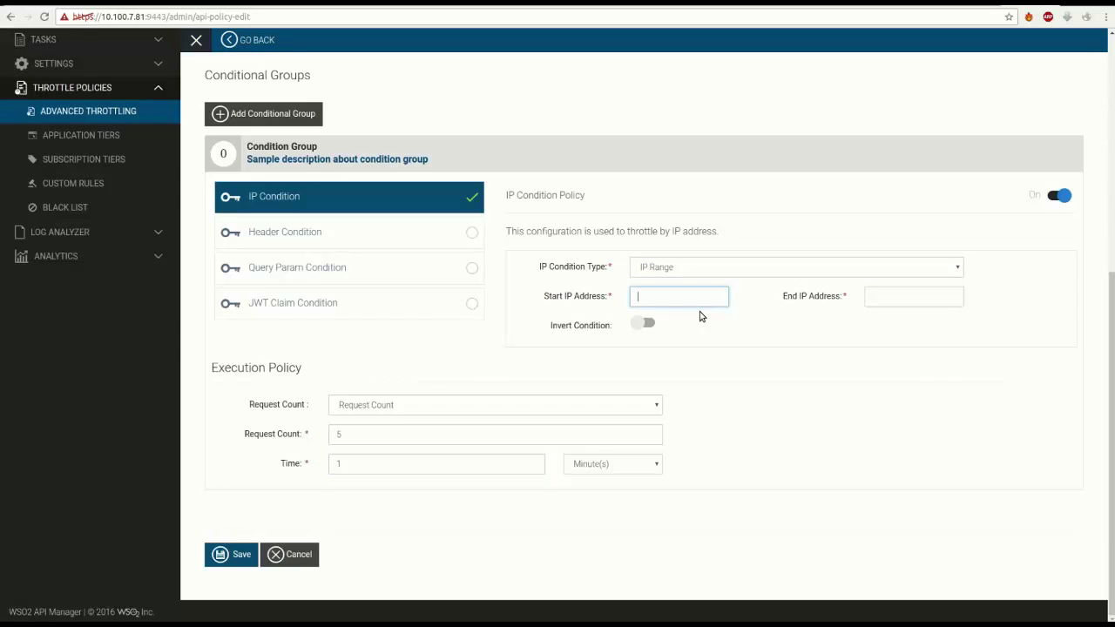
type("192.168.1.1")
left_click(872, 295)
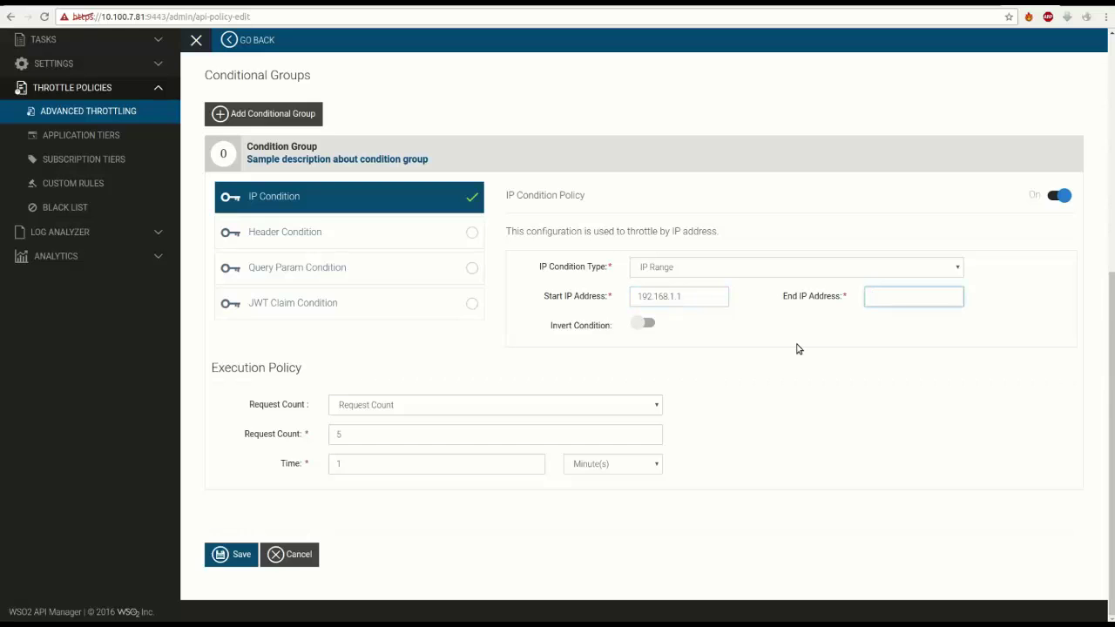
type("192.168.1.255")
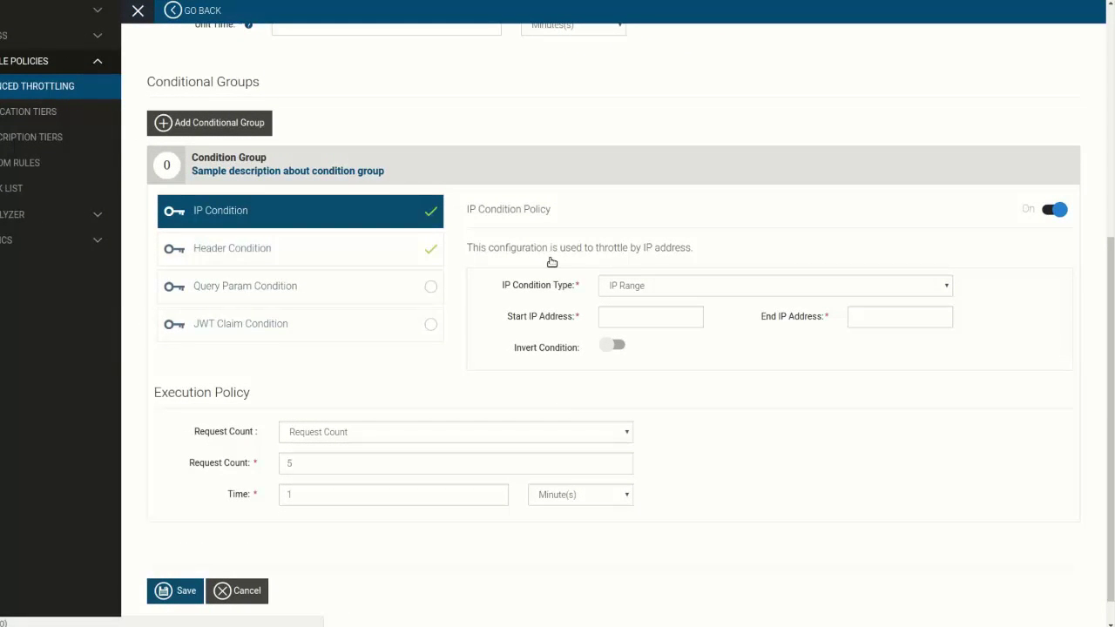
Configure the header condition with header name User-Agent and param value "Chrome/[.0-9]* Mobile".
left_click(422, 250)
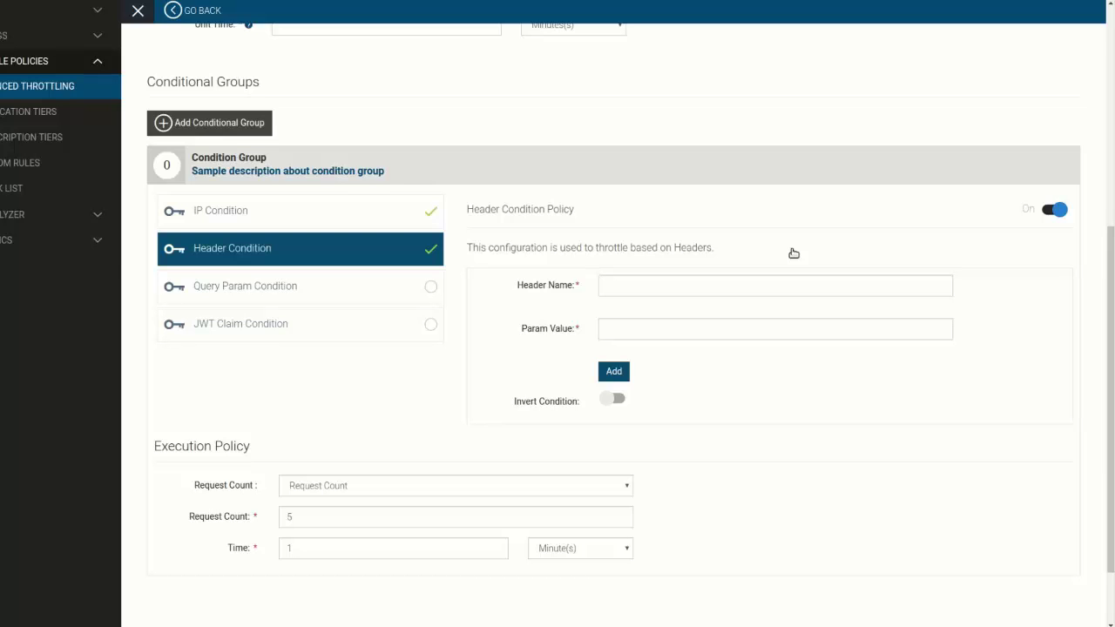
left_click(617, 283)
type("User")
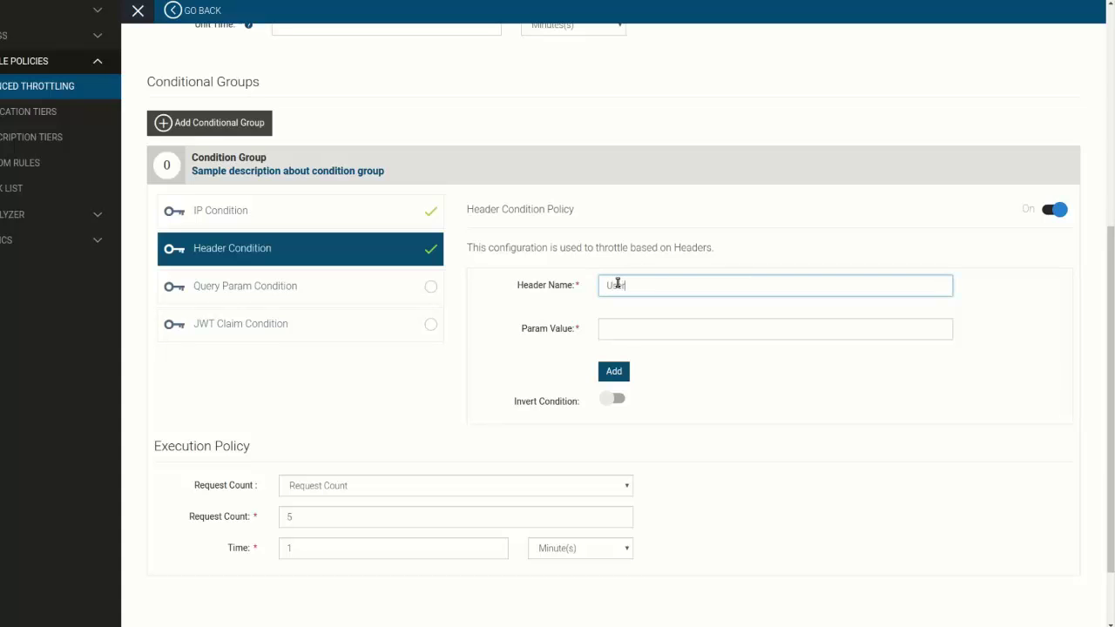
type("-Agent")
left_click(654, 332)
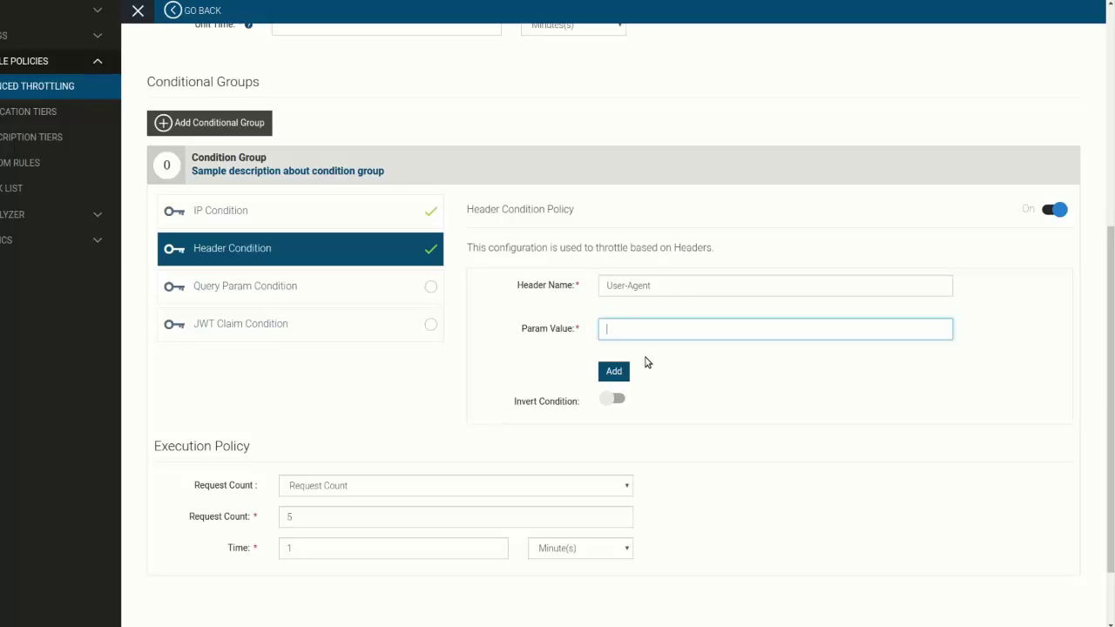
type("Chrome/[.0-9]* Mobile")
Check the limit type options available in the condition group's execution policy.
scroll(703, 330, "down", 2)
left_click(391, 397)
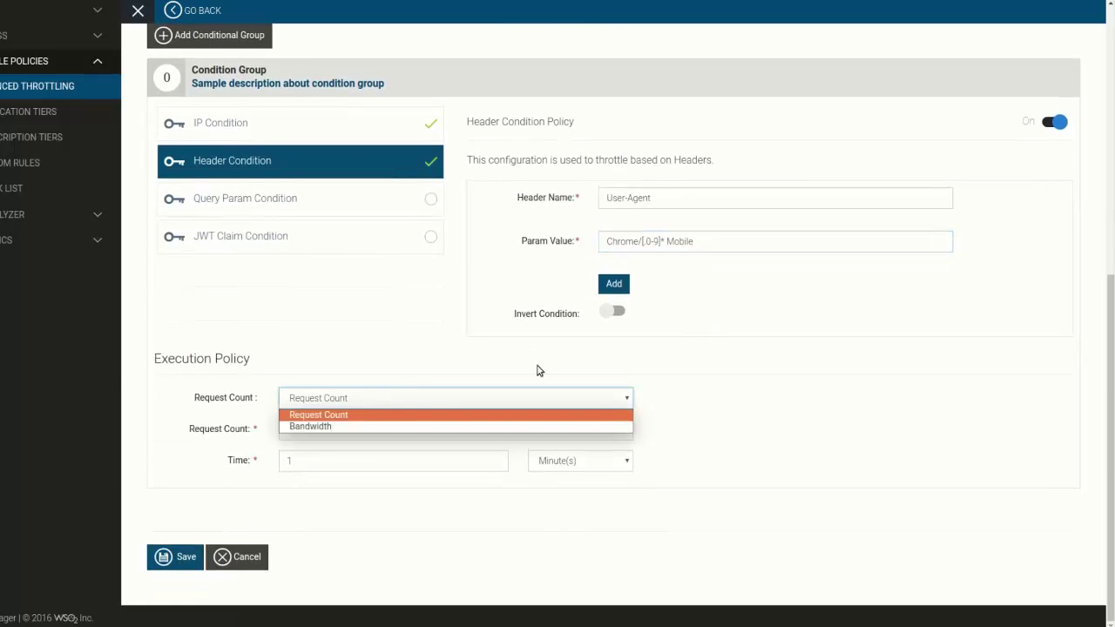
left_click(684, 340)
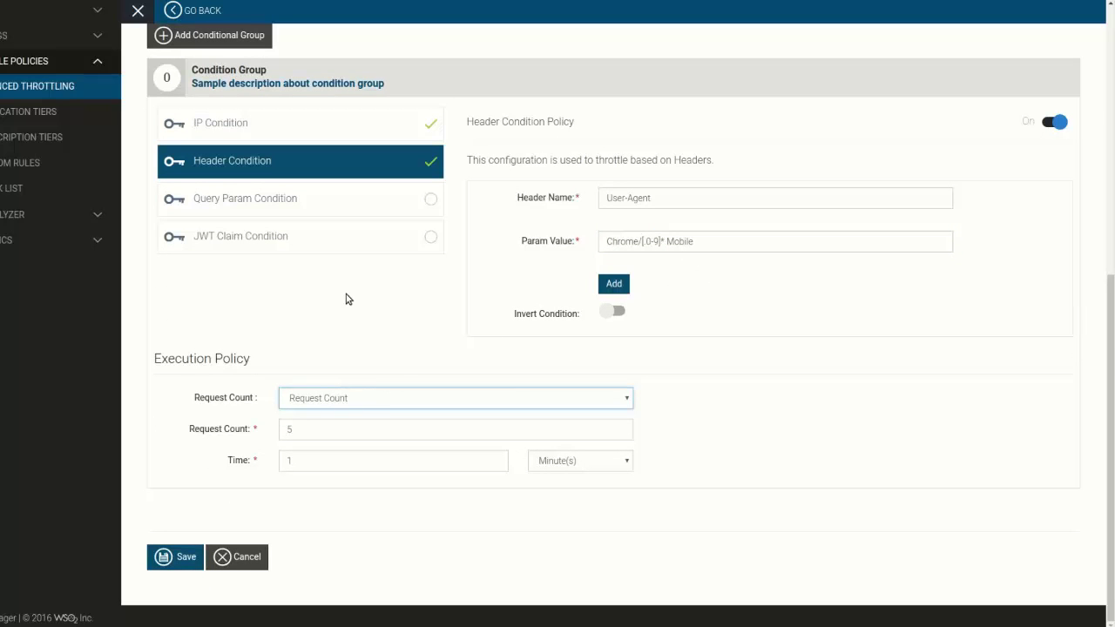
Replace the header condition's values with header name Content-Type and param value application/json.
triple_click(665, 197)
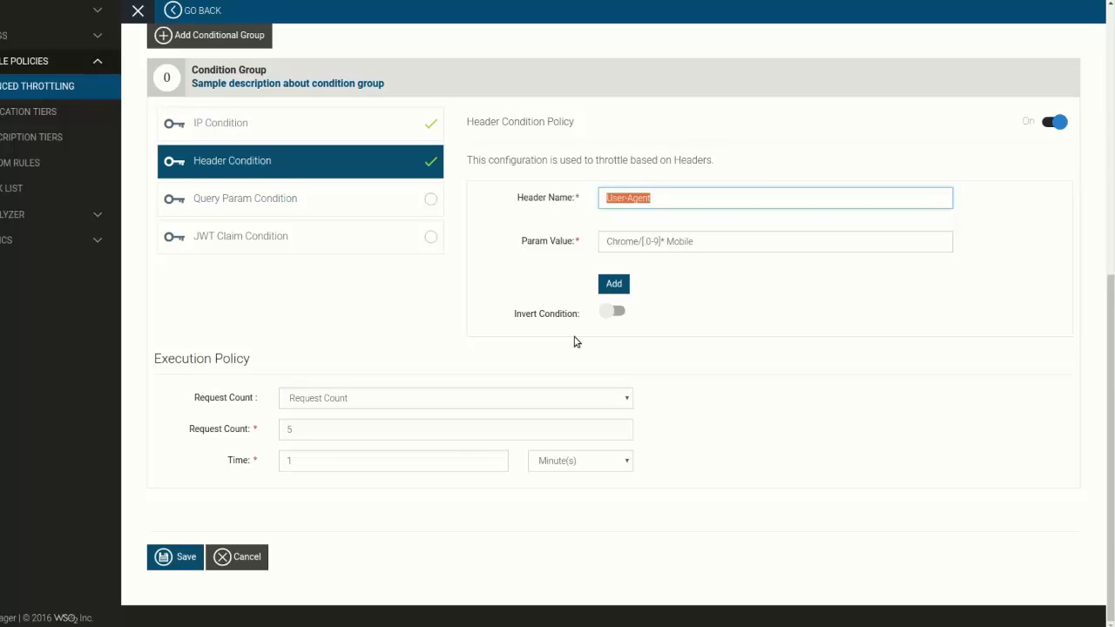
type("Content-Type")
left_click_drag(746, 249, 562, 245)
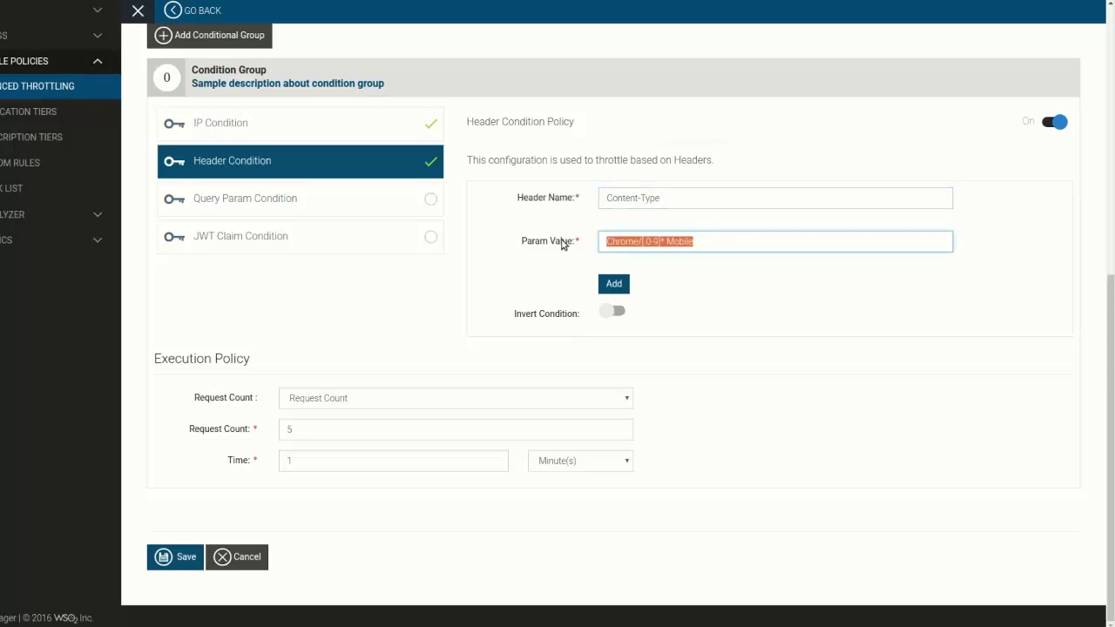
type("applicati")
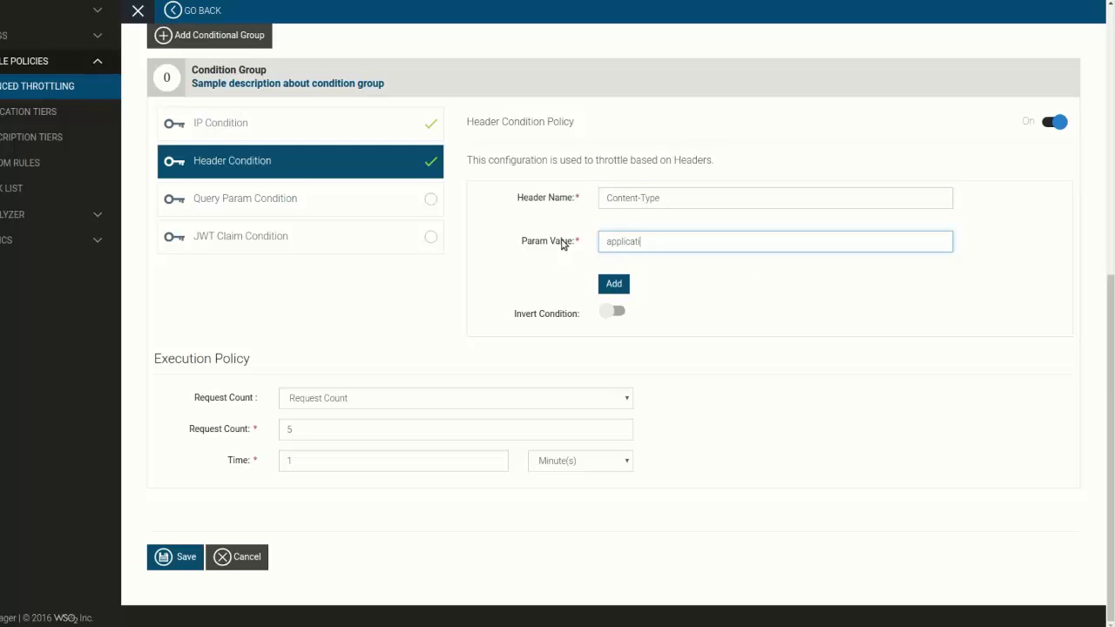
type("on/json")
key("Return")
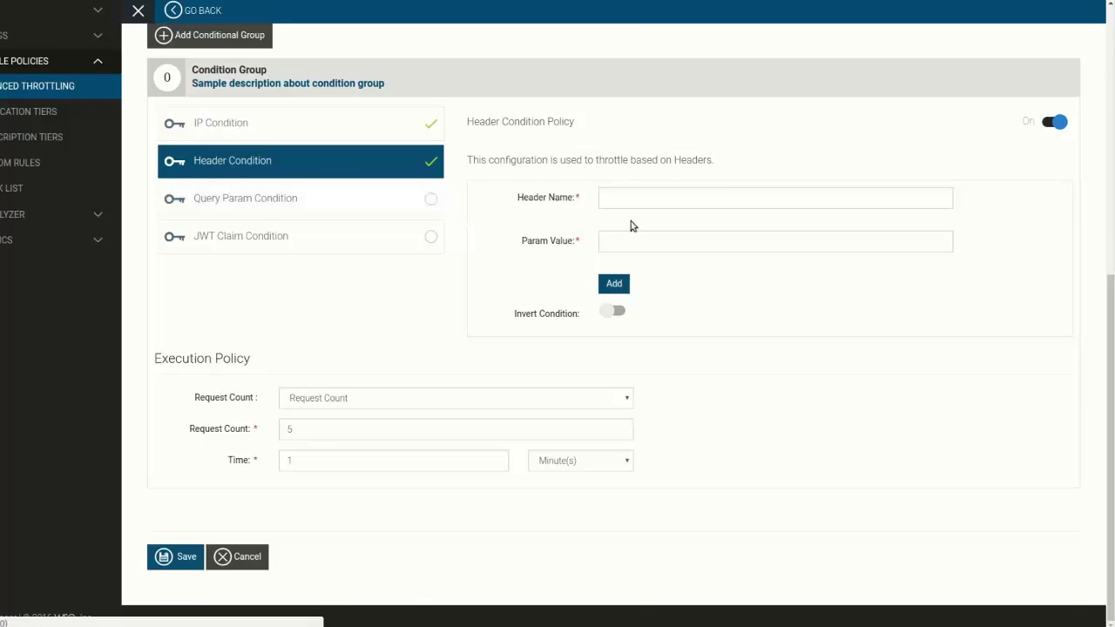
Turn on the query param condition and add the parameter Item with value item1.
left_click(430, 200)
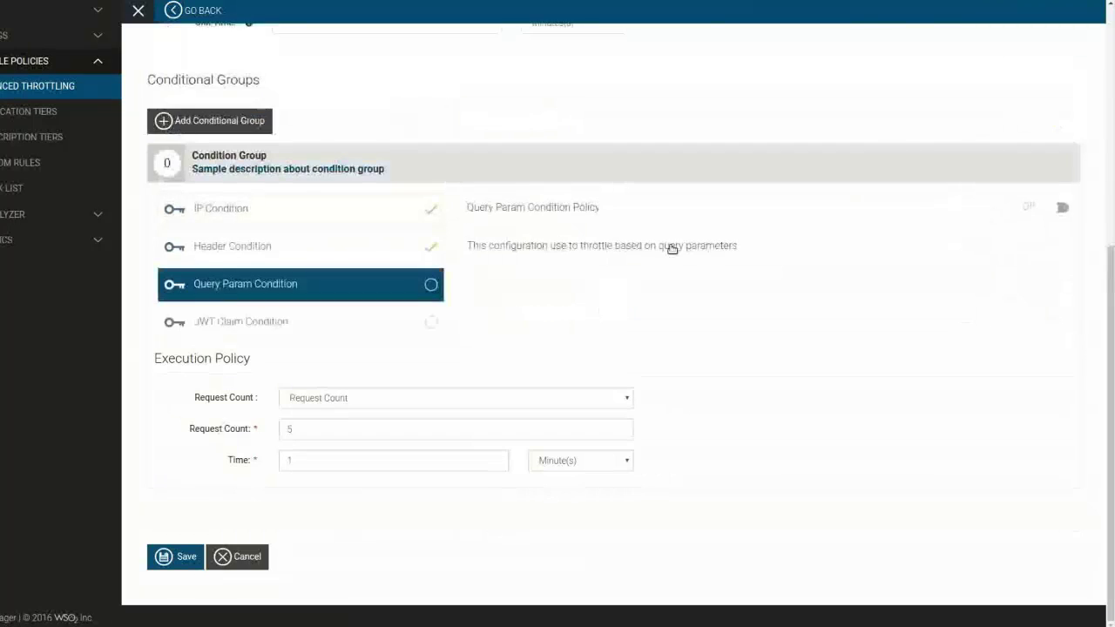
left_click(667, 285)
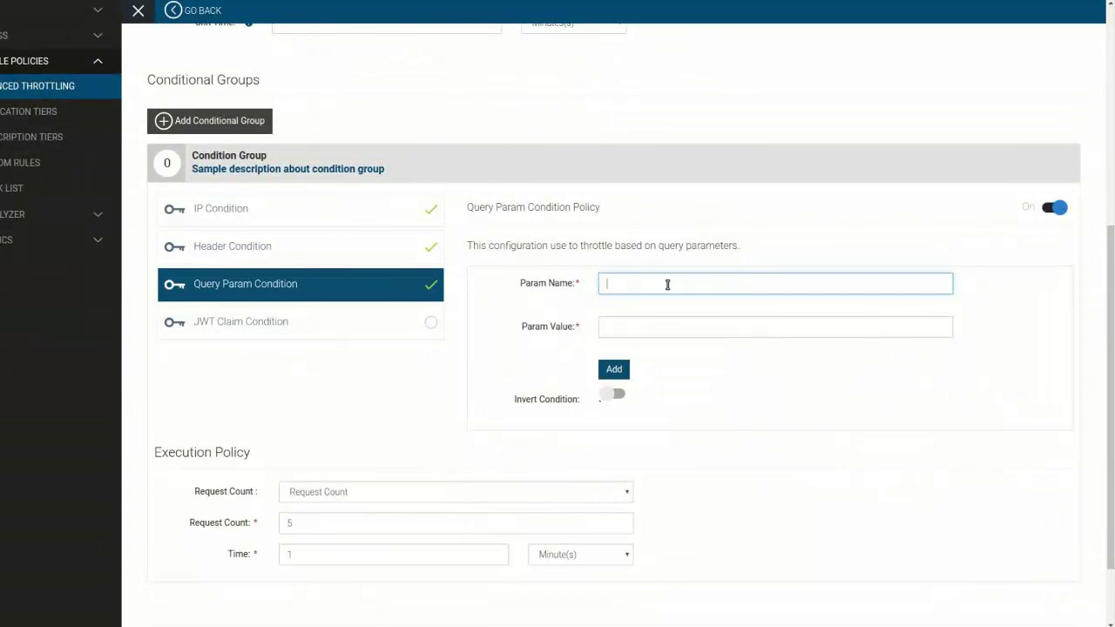
type("Item")
left_click(636, 325)
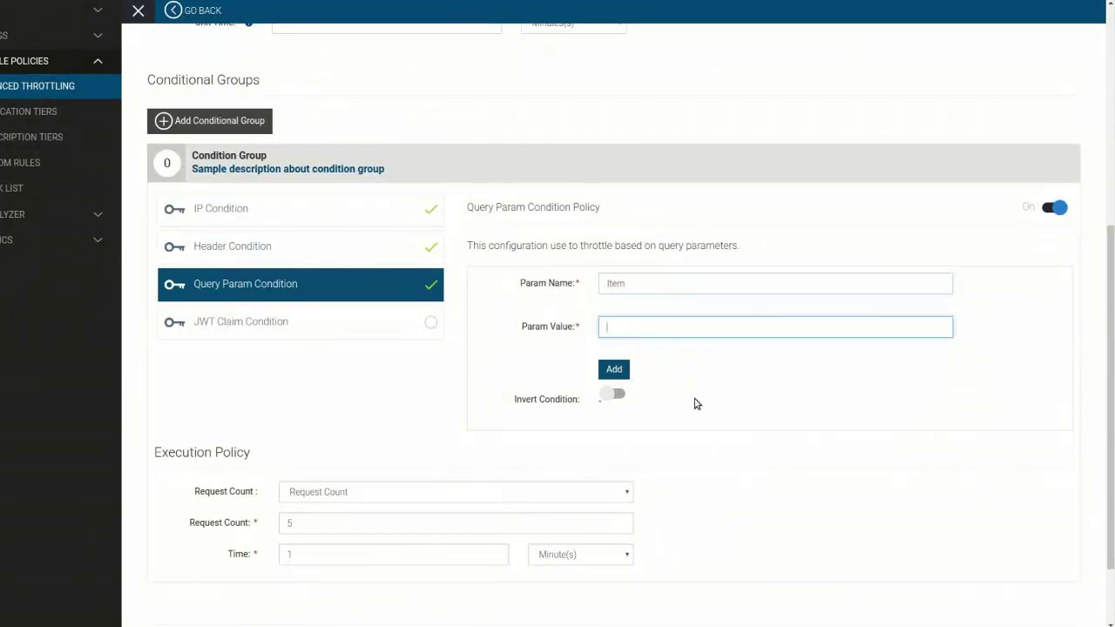
type("item1")
left_click(613, 369)
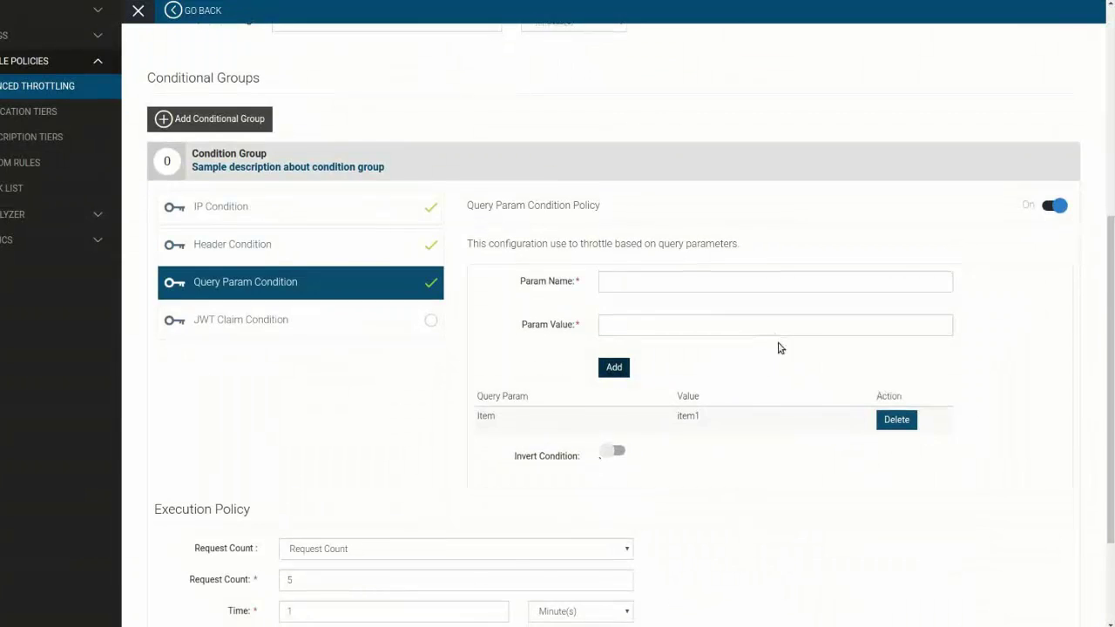
scroll(780, 348, "down", 2)
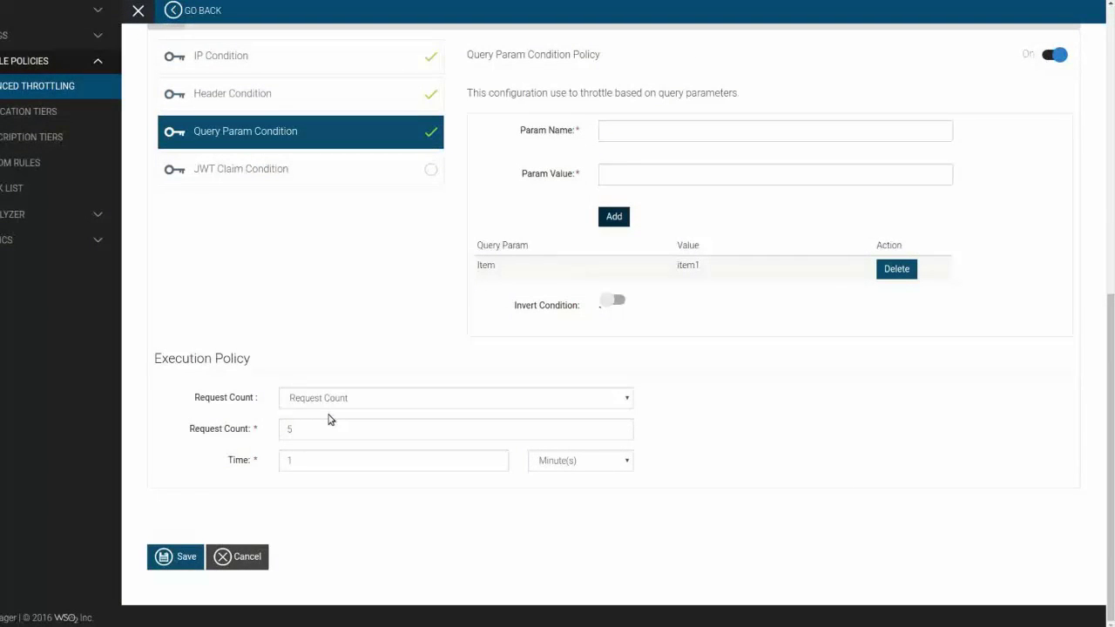
left_click(290, 462)
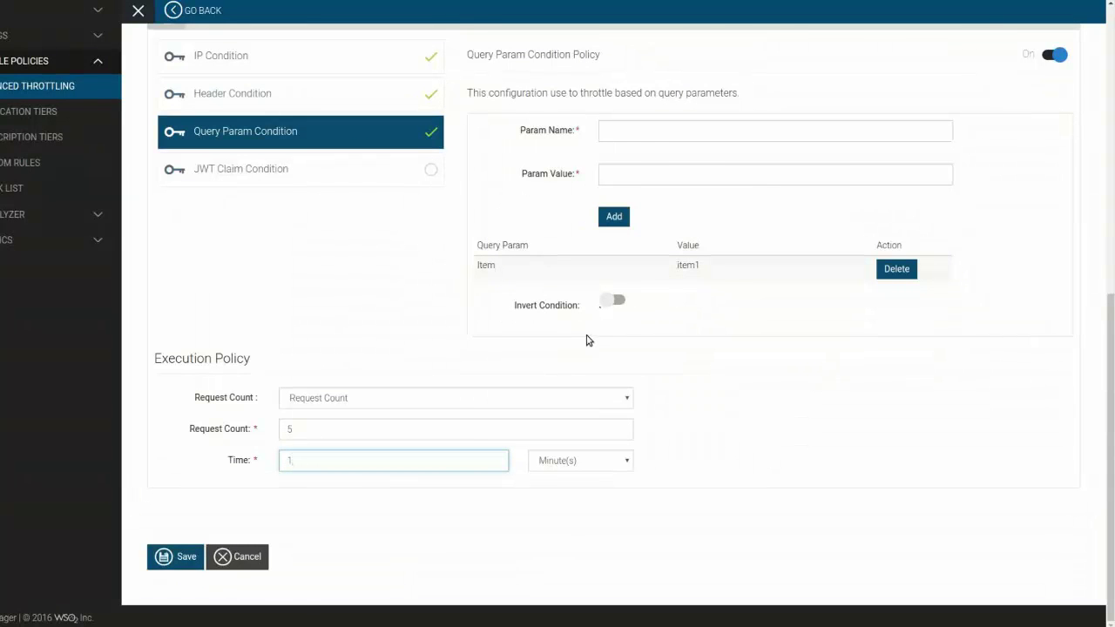
Turn on the JWT claim condition and copy the subscriber claim URI from the example JWT in the WSO2 documentation.
left_click(280, 168)
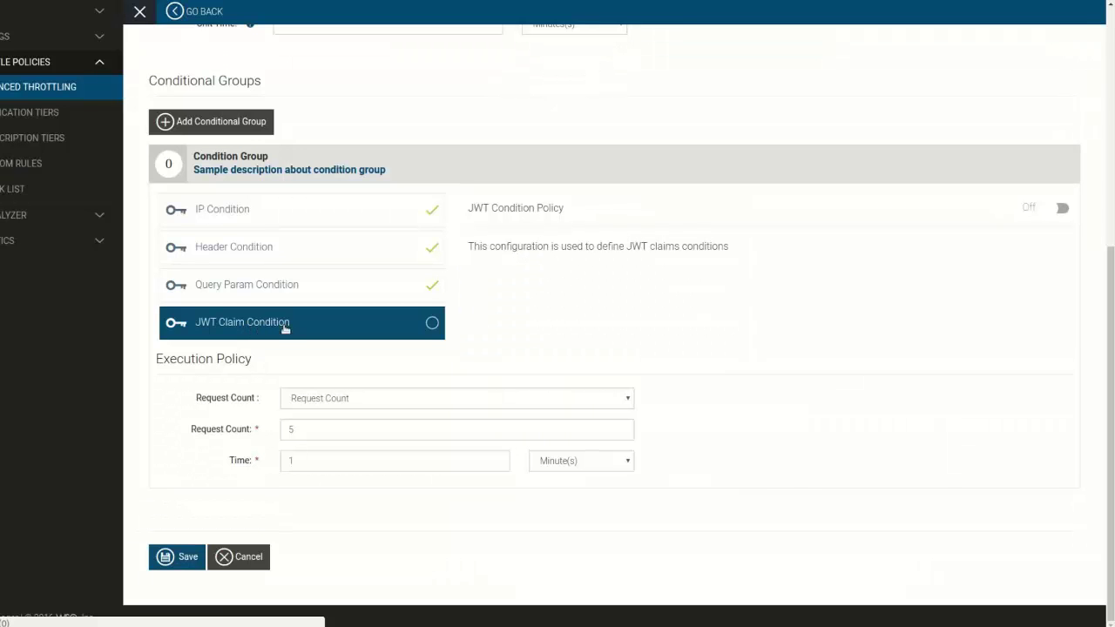
left_click(1066, 211)
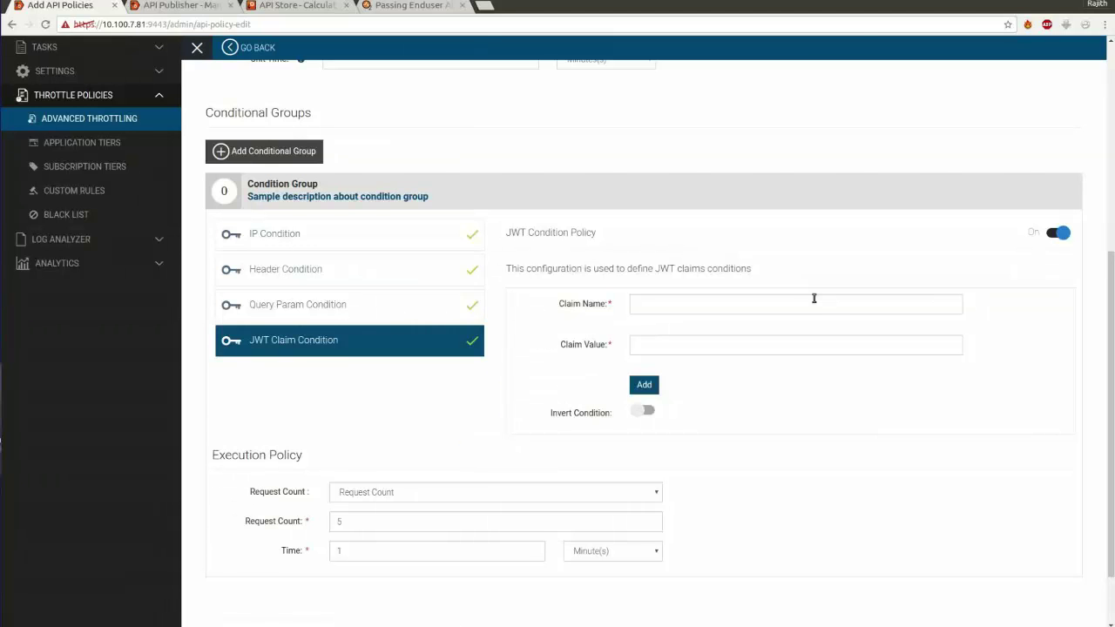
left_click(396, 7)
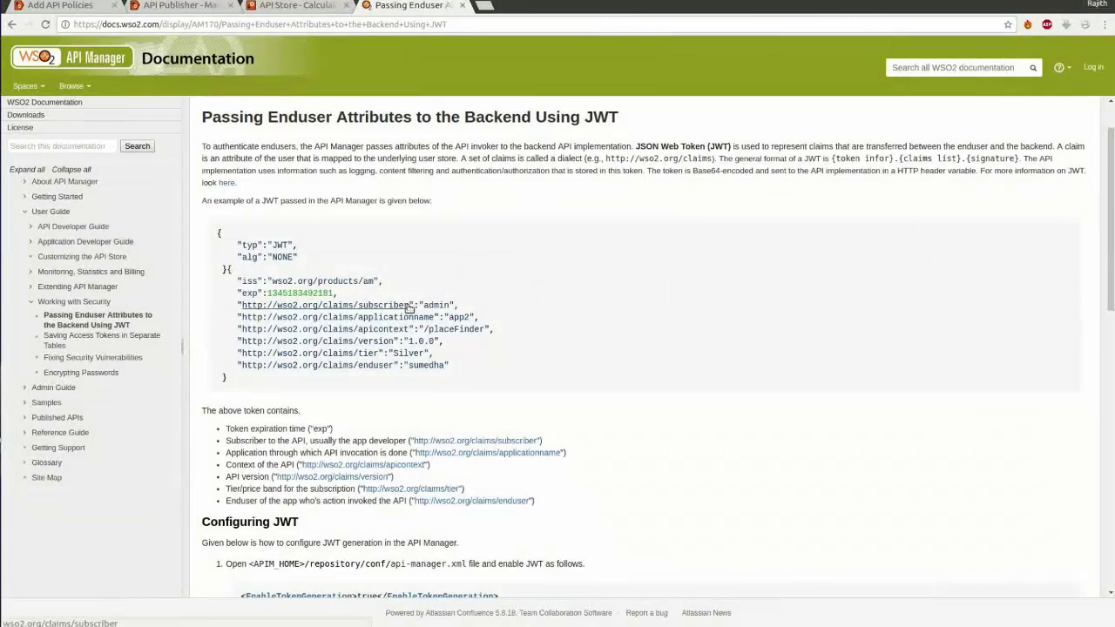
left_click_drag(239, 301, 409, 306)
key("ctrl+c")
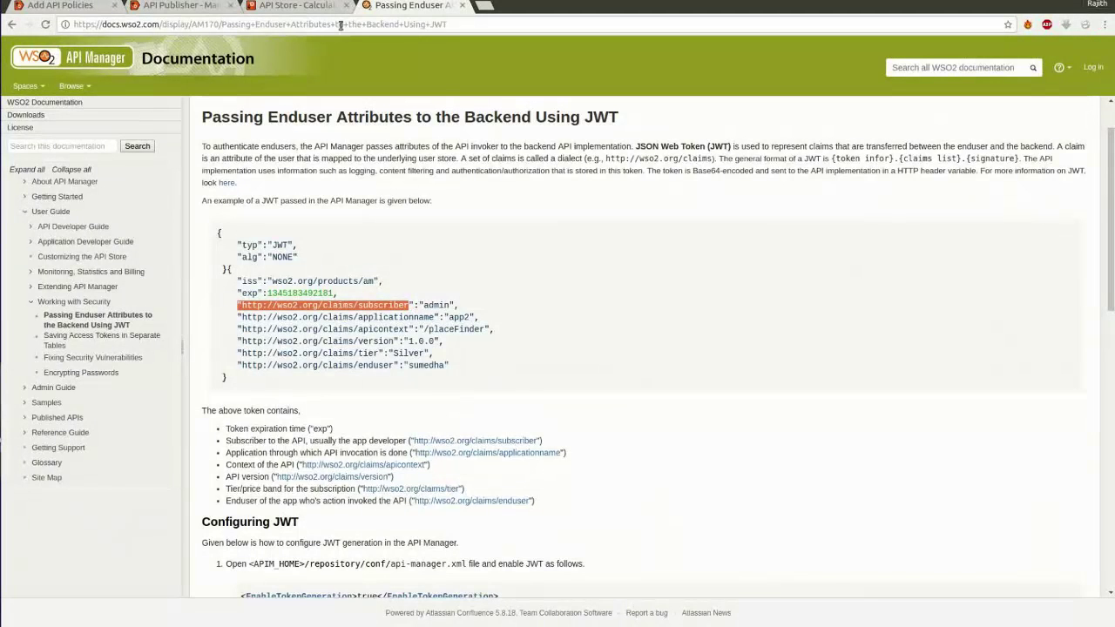
key("ctrl+1")
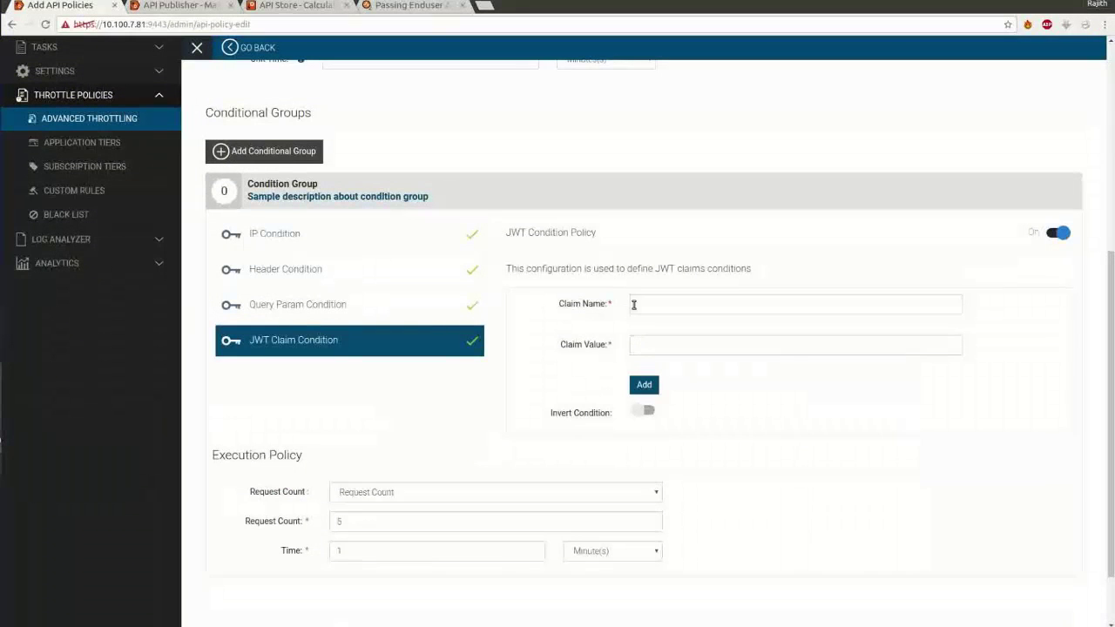
left_click(633, 304)
key("ctrl+v")
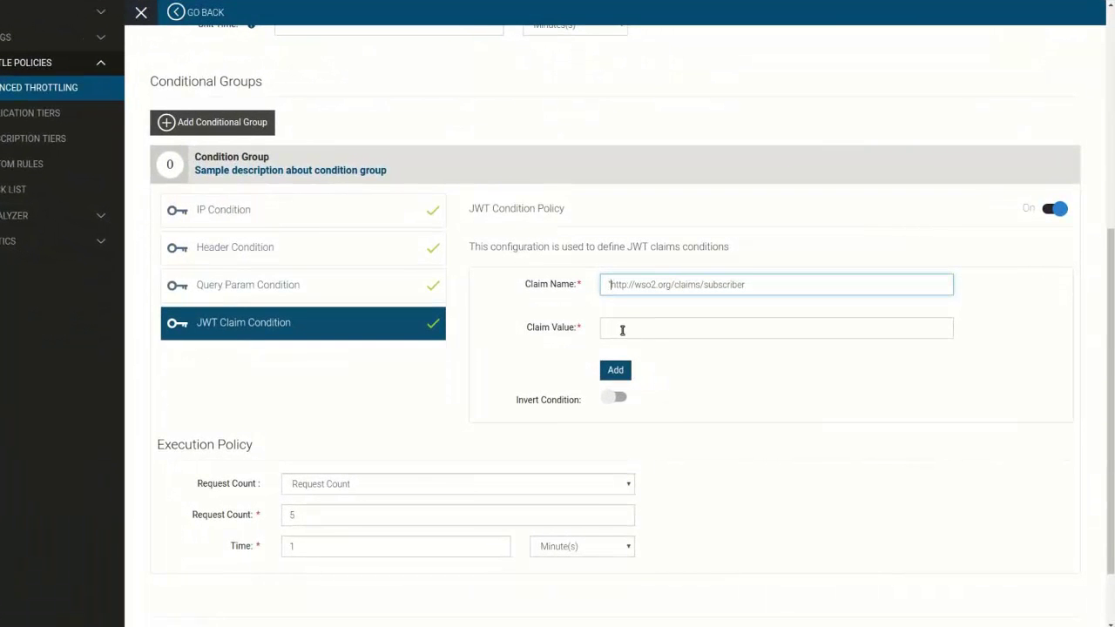
key("Home")
key("Delete")
left_click(629, 328)
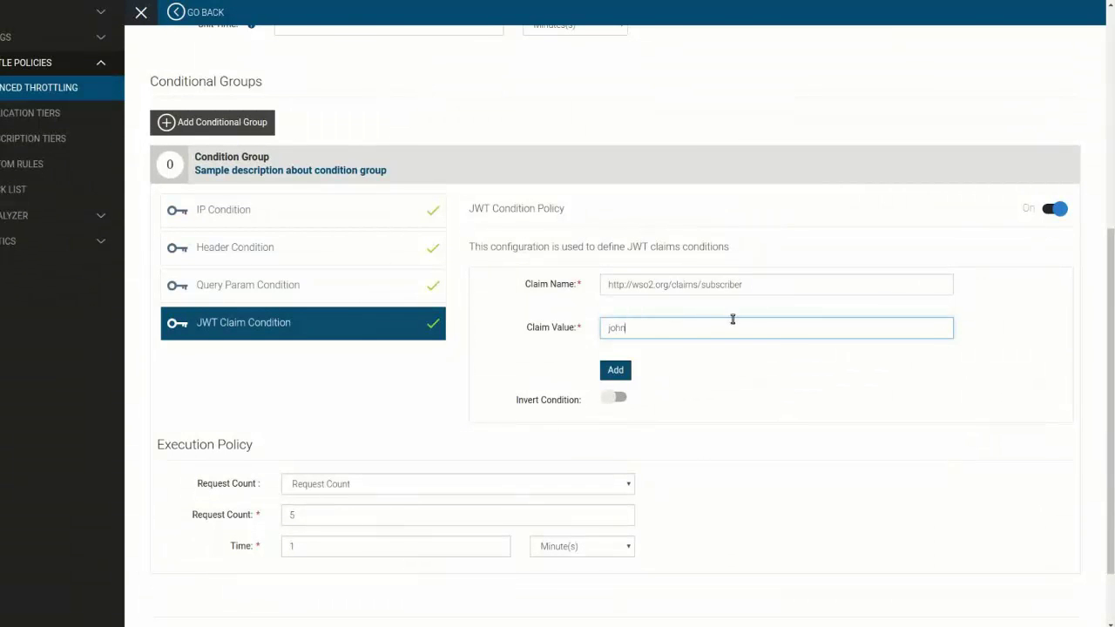
scroll(723, 327, "down", 2)
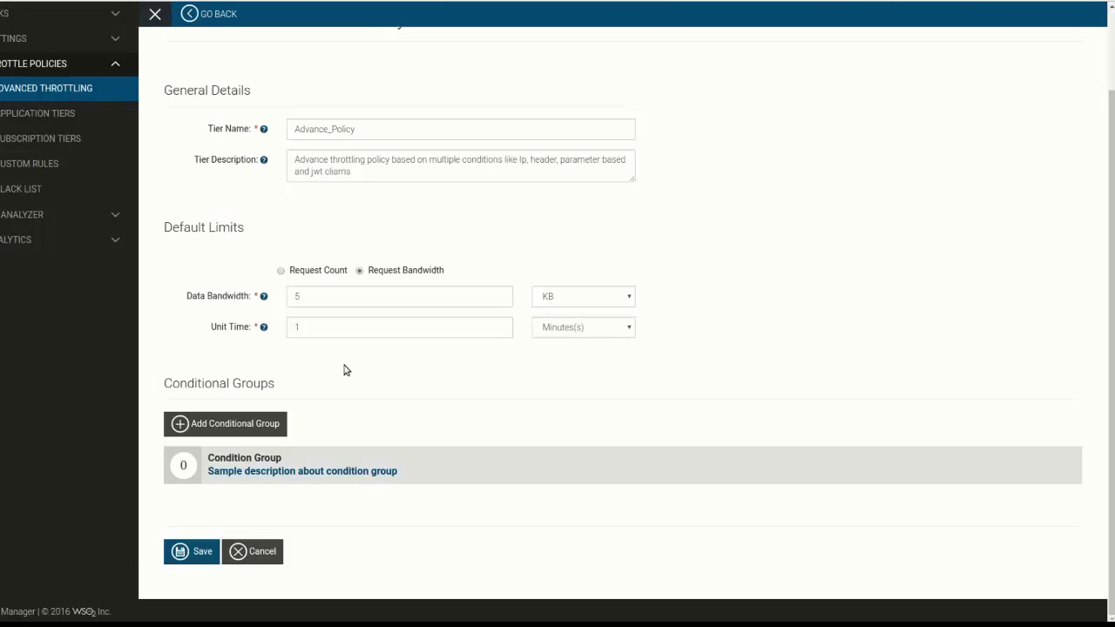
Expand the first condition group to review its IP range, and add a second conditional group to the policy.
left_click(184, 465)
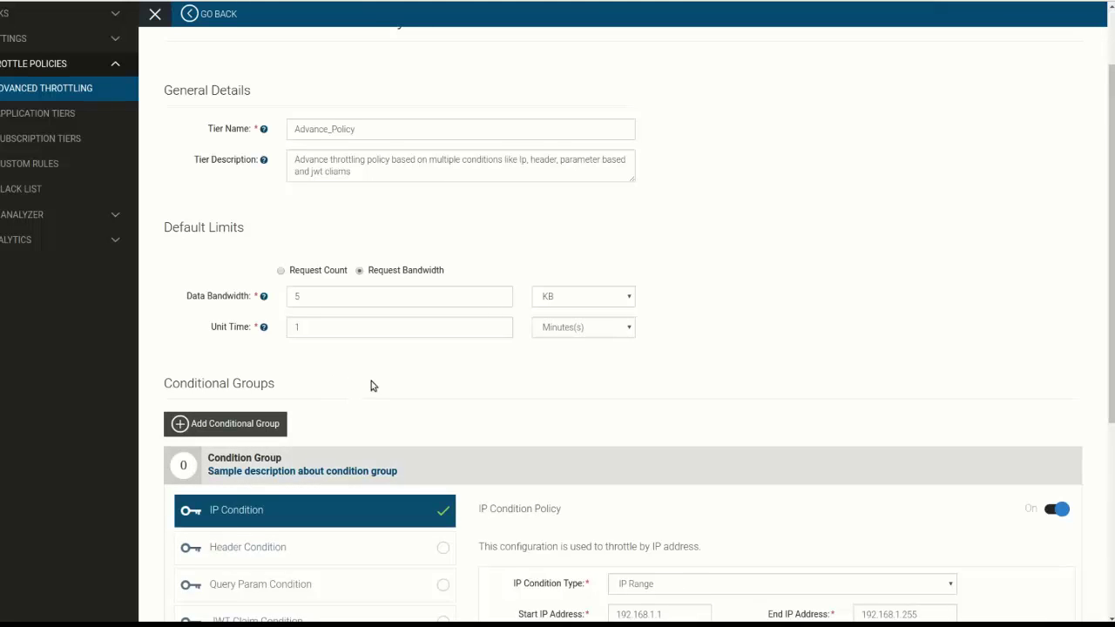
scroll(424, 303, "down", 3)
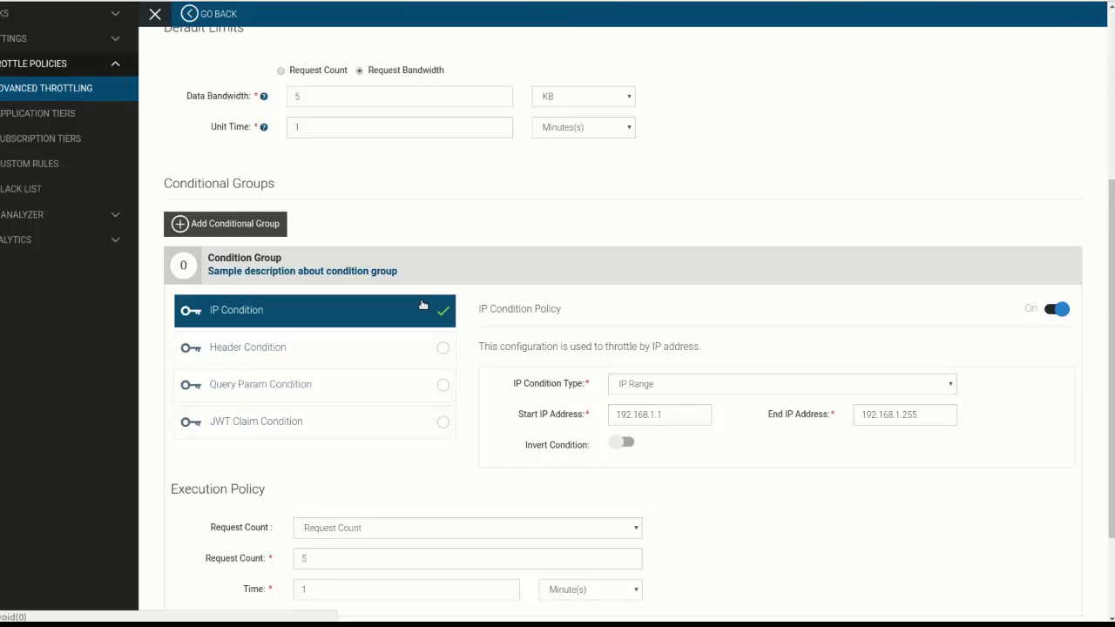
scroll(423, 303, "down", 2)
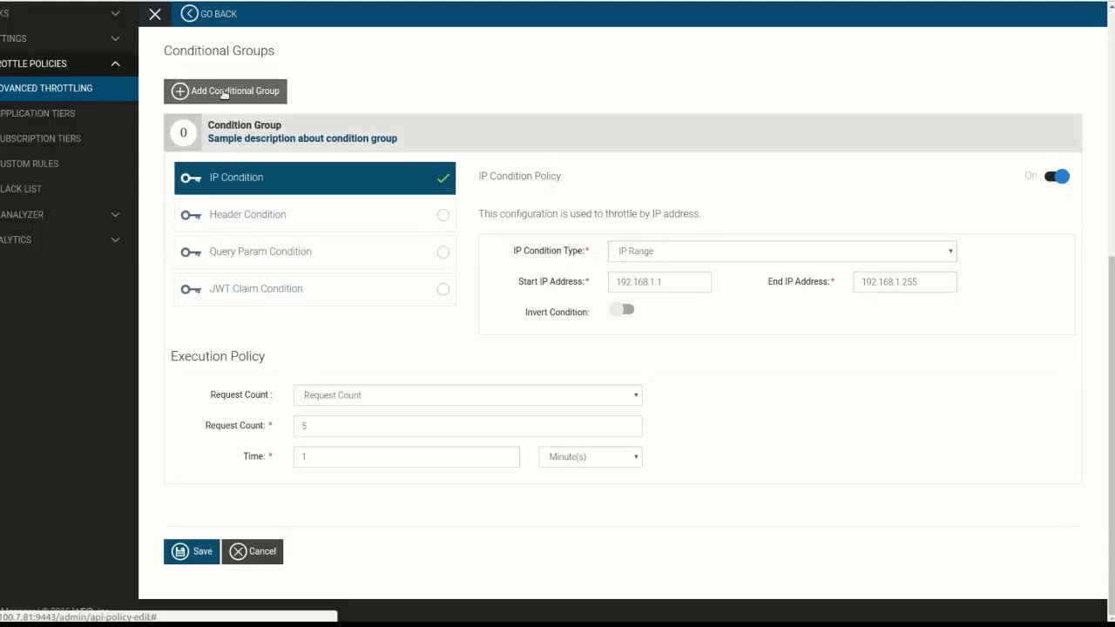
left_click(223, 94)
scroll(279, 351, "down", 1)
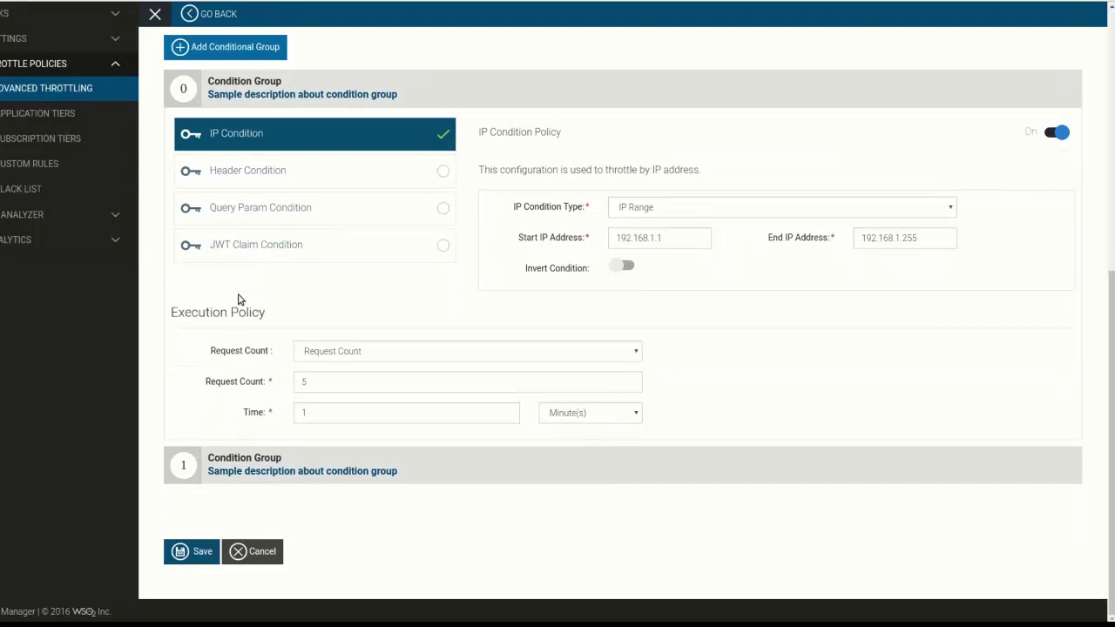
scroll(240, 299, "up", 1)
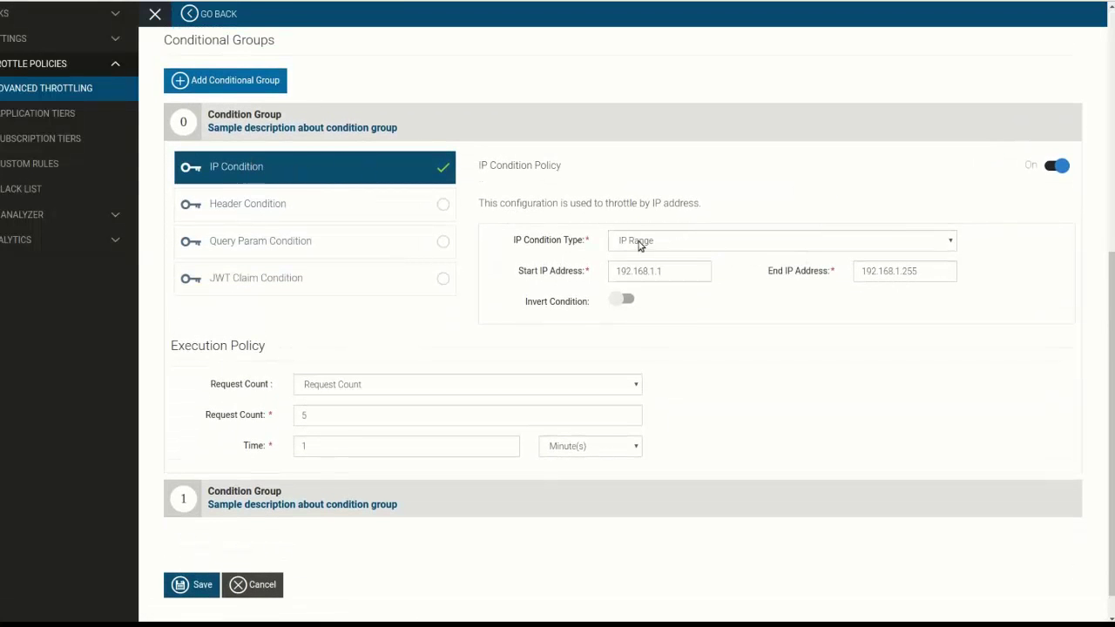
scroll(353, 397, "down", 1)
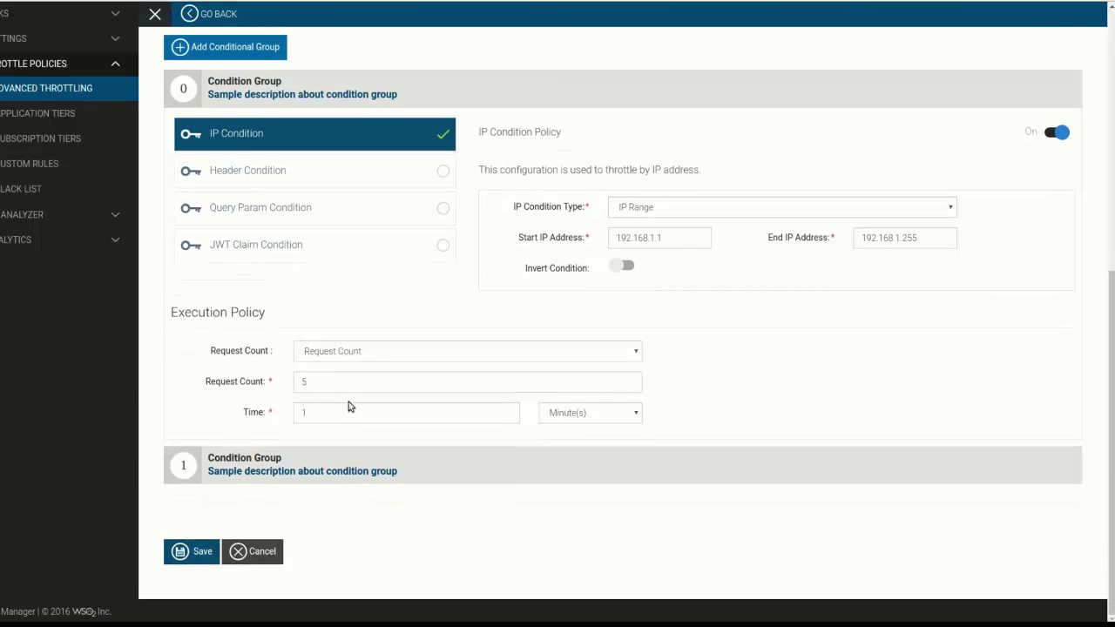
Turn on the second condition group's IP condition and set it to an IP Range from 192.168.3.1 to 192.168.3.255.
left_click(186, 464)
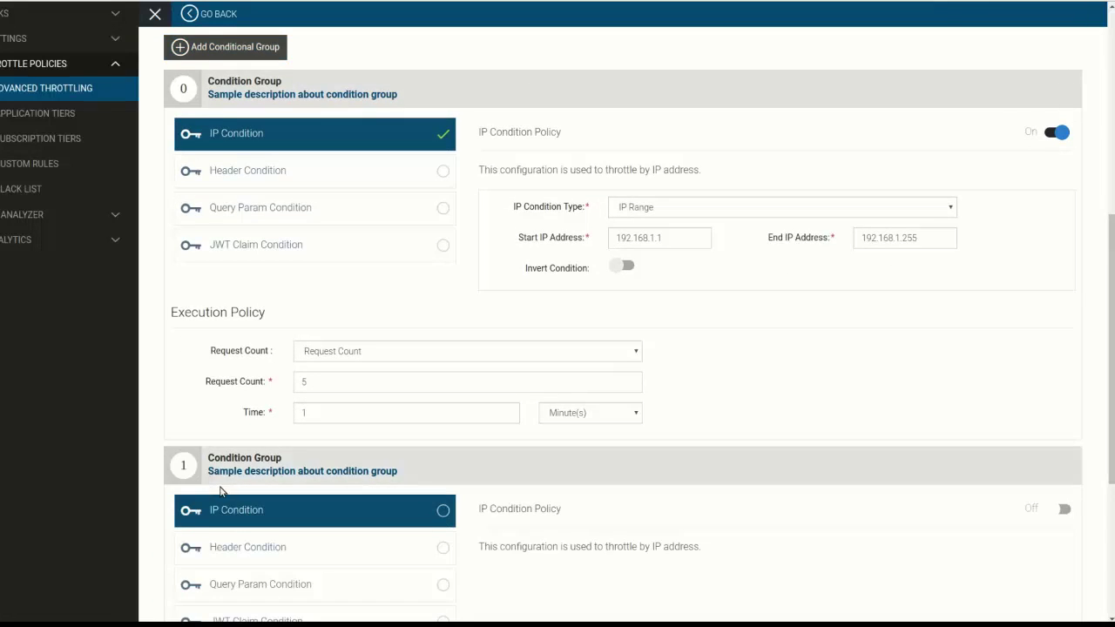
scroll(473, 465, "down", 4)
left_click(1064, 376)
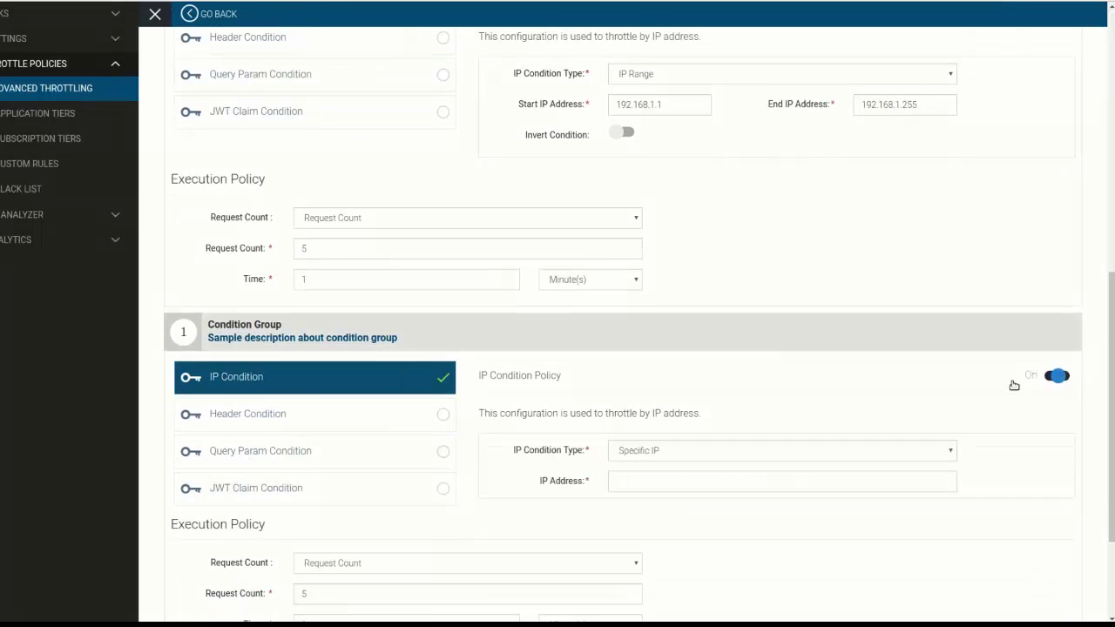
scroll(769, 388, "down", 5)
left_click(939, 286)
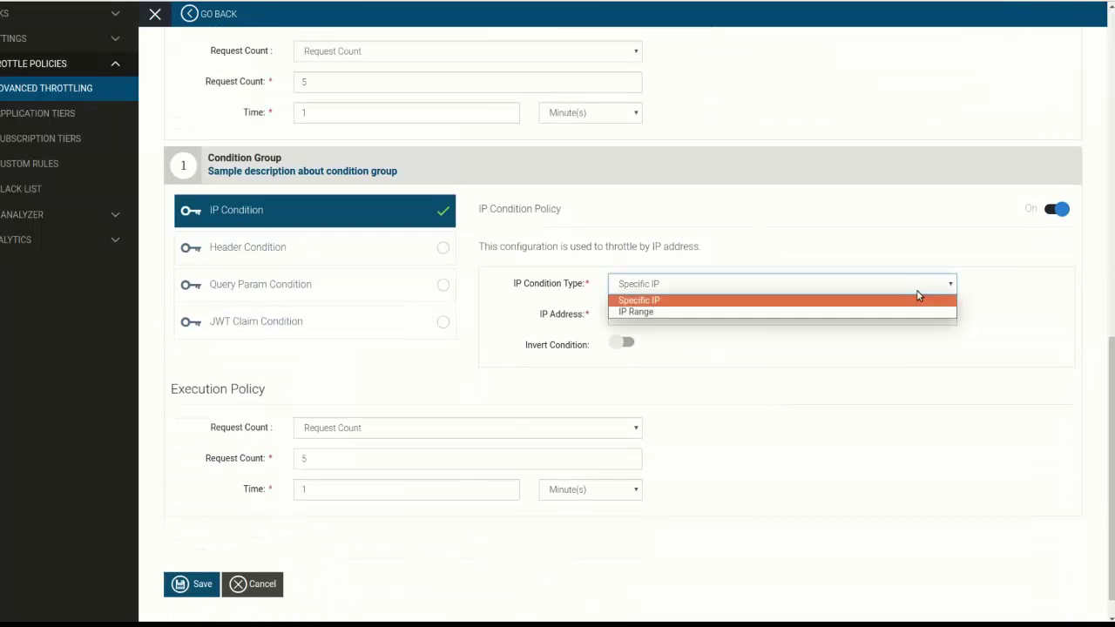
left_click(667, 311)
left_click(615, 310)
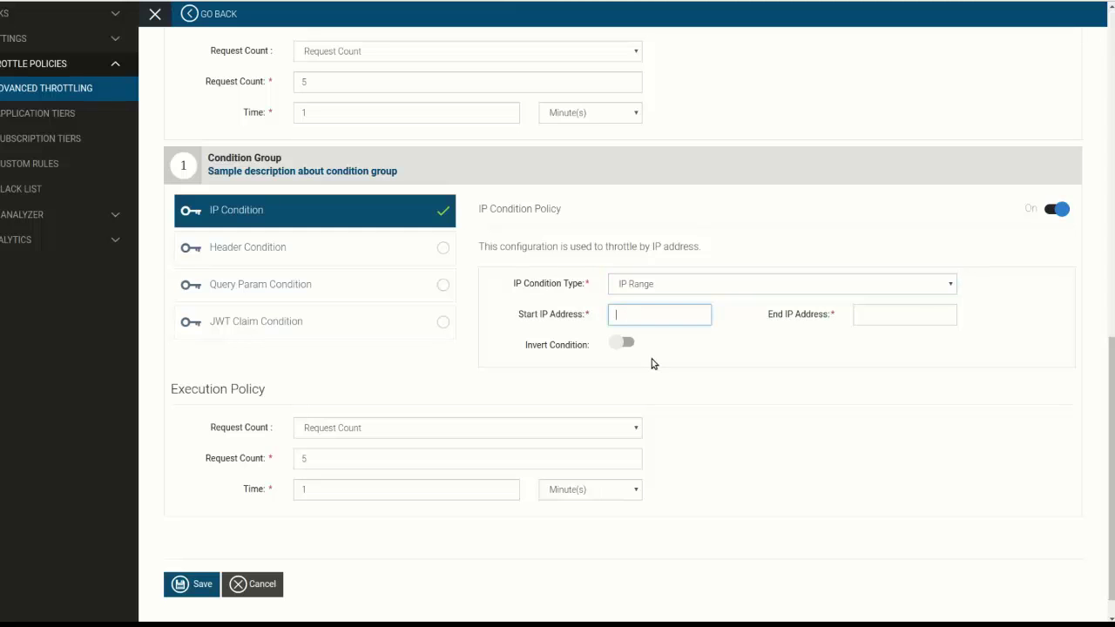
type("192.168.3.1")
left_click(871, 316)
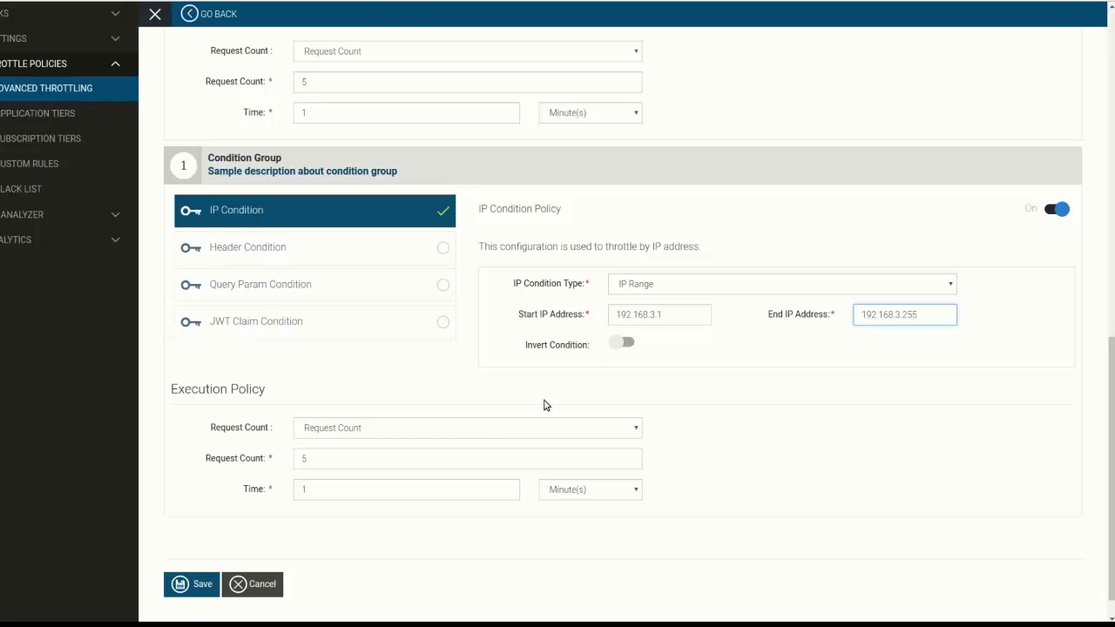
Set the request count in the second condition group's execution policy to 10.
double_click(311, 458)
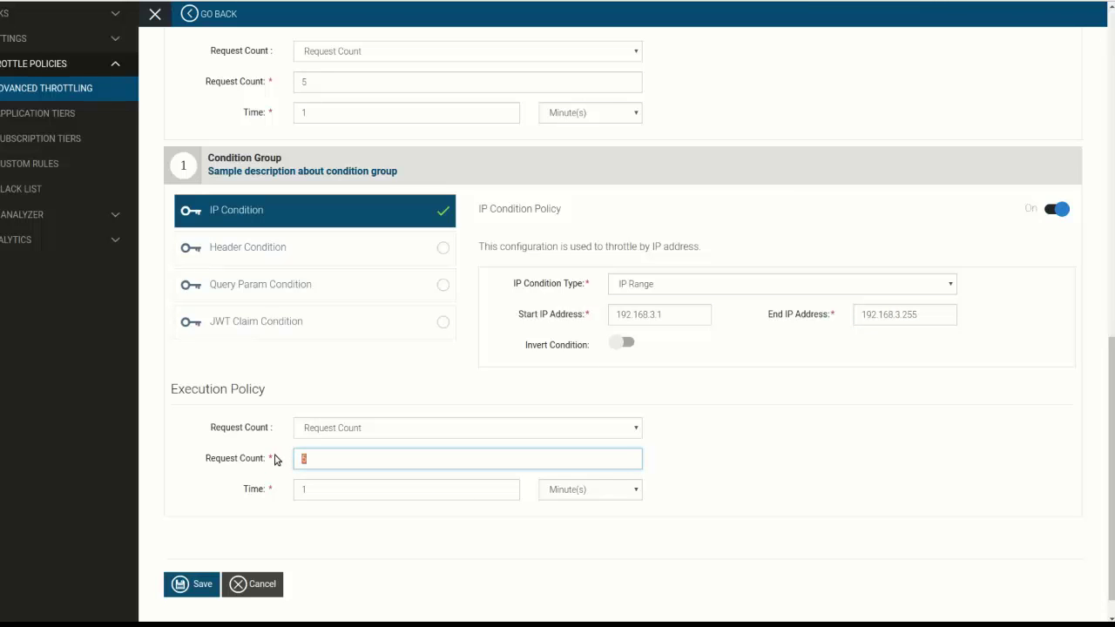
scroll(361, 391, "down", 1)
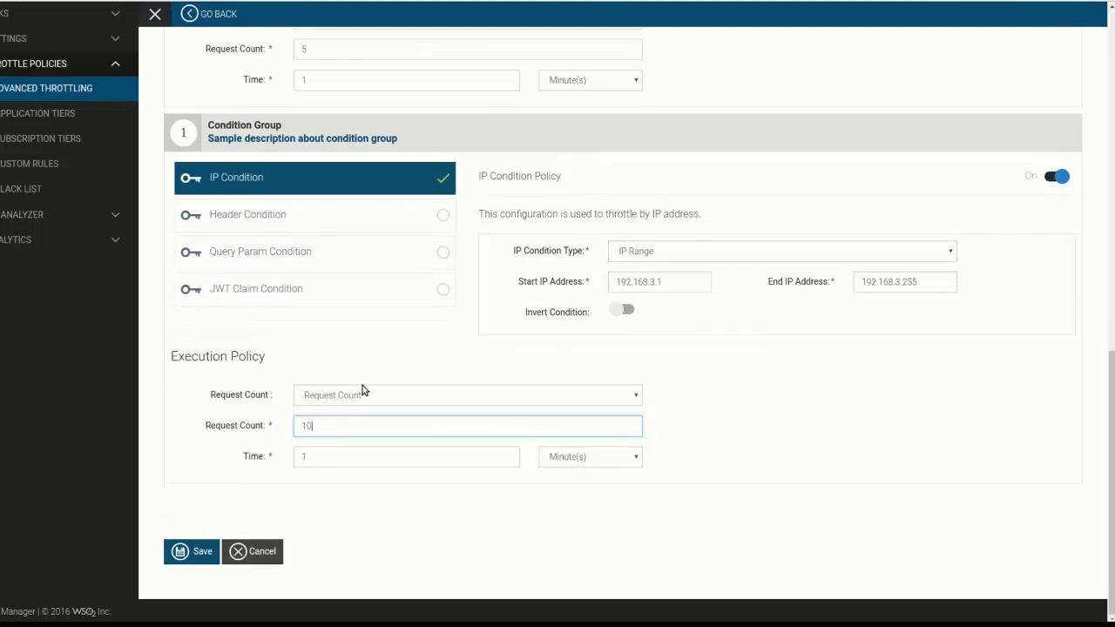
scroll(365, 383, "up", 2)
scroll(376, 383, "up", 2)
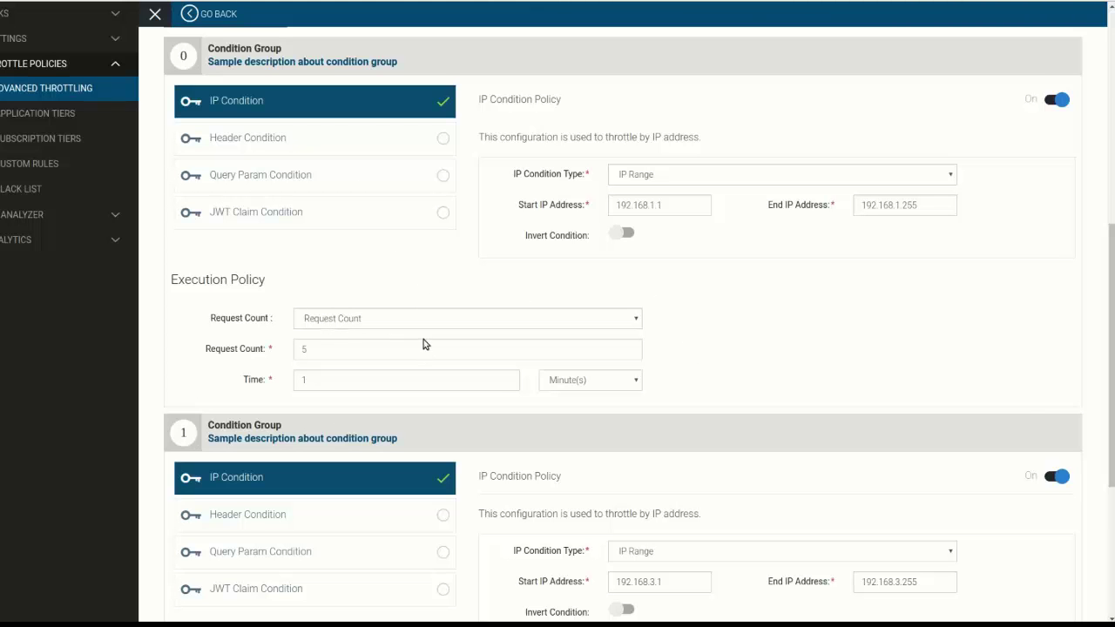
scroll(836, 374, "up", 6)
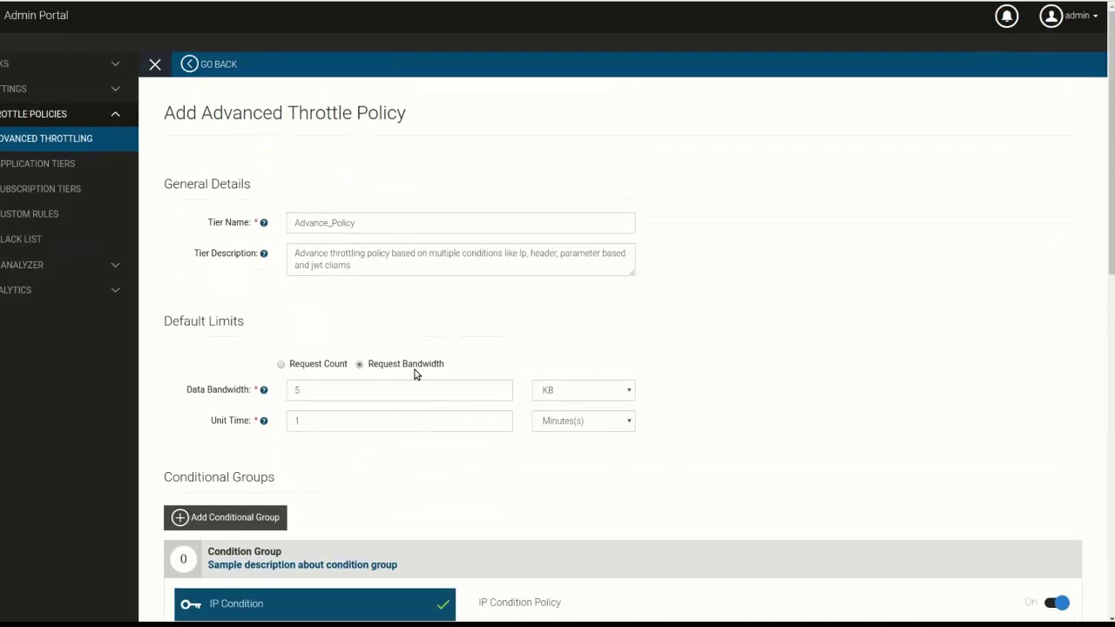
Review the IP ranges and execution policies of both condition groups in the new advanced throttle policy.
scroll(351, 418, "down", 10)
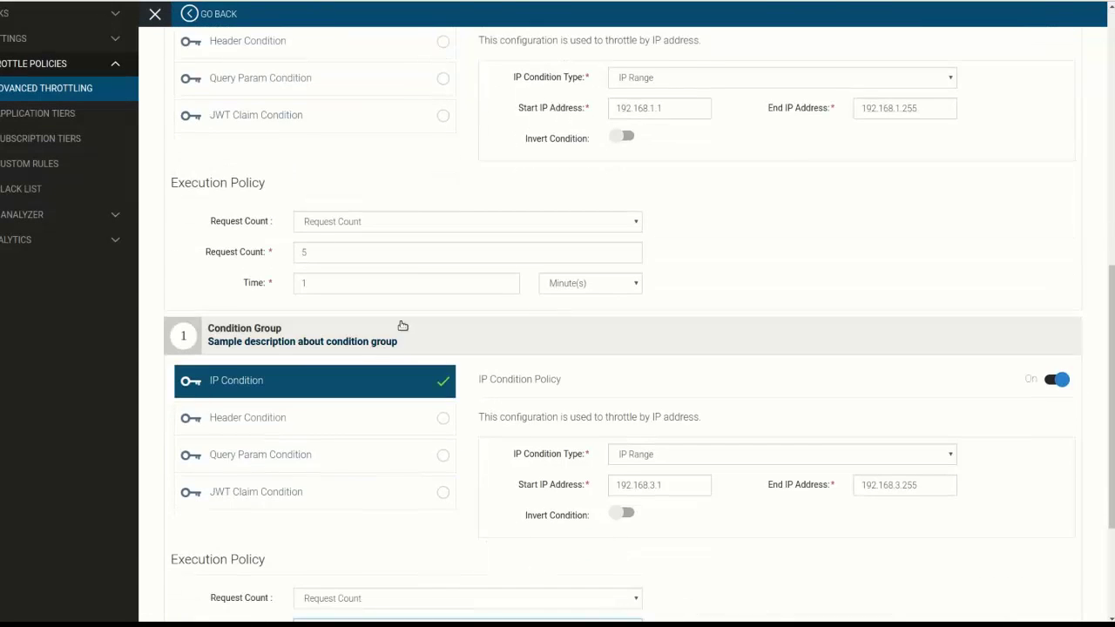
scroll(407, 277, "up", 1)
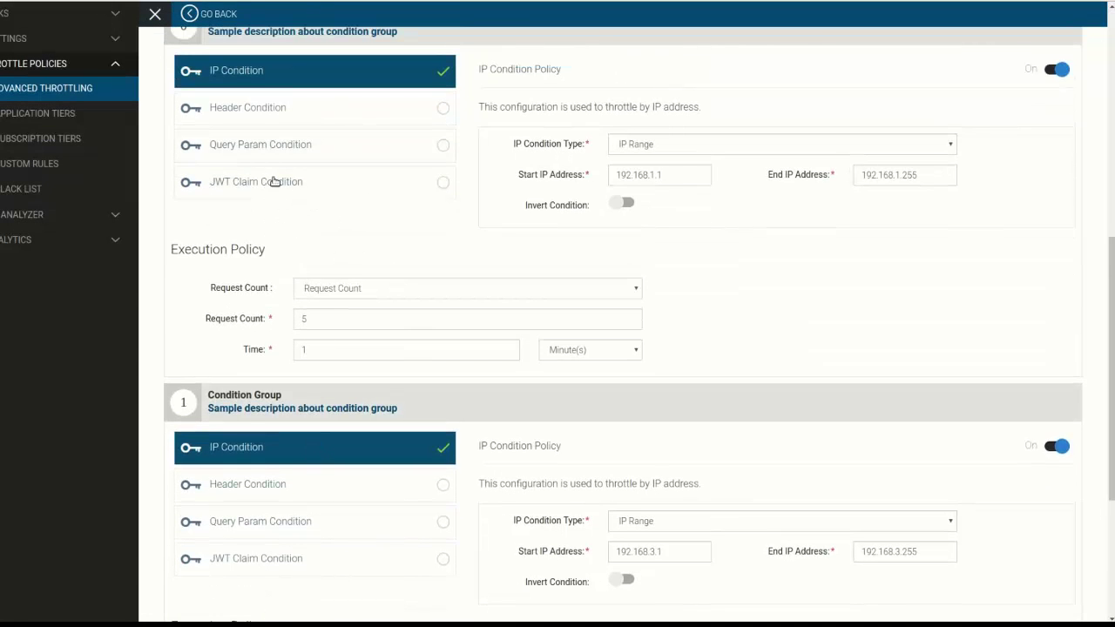
scroll(331, 392, "up", 6)
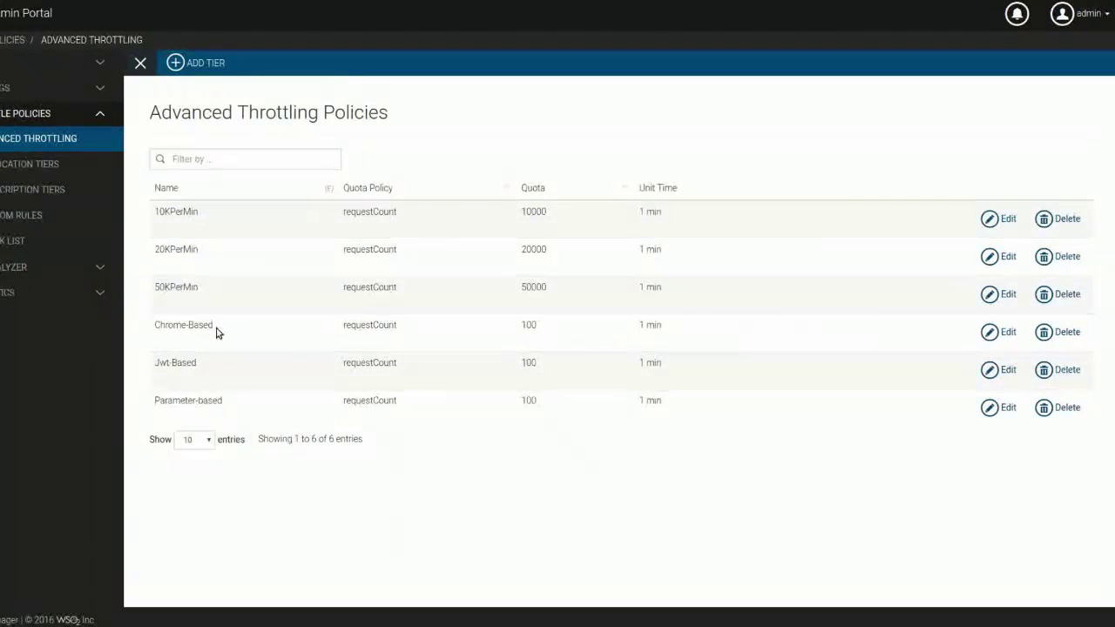
Open the Chrome-Based policy for editing, examine its condition group's header condition, and return to the policy list.
left_click(1010, 334)
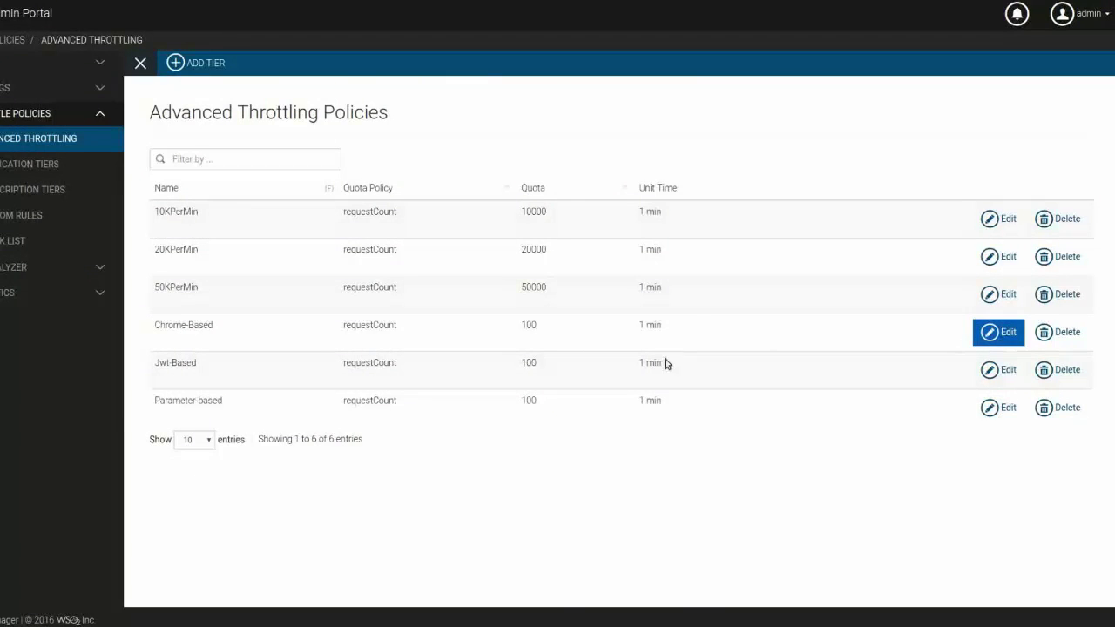
scroll(562, 373, "down", 2)
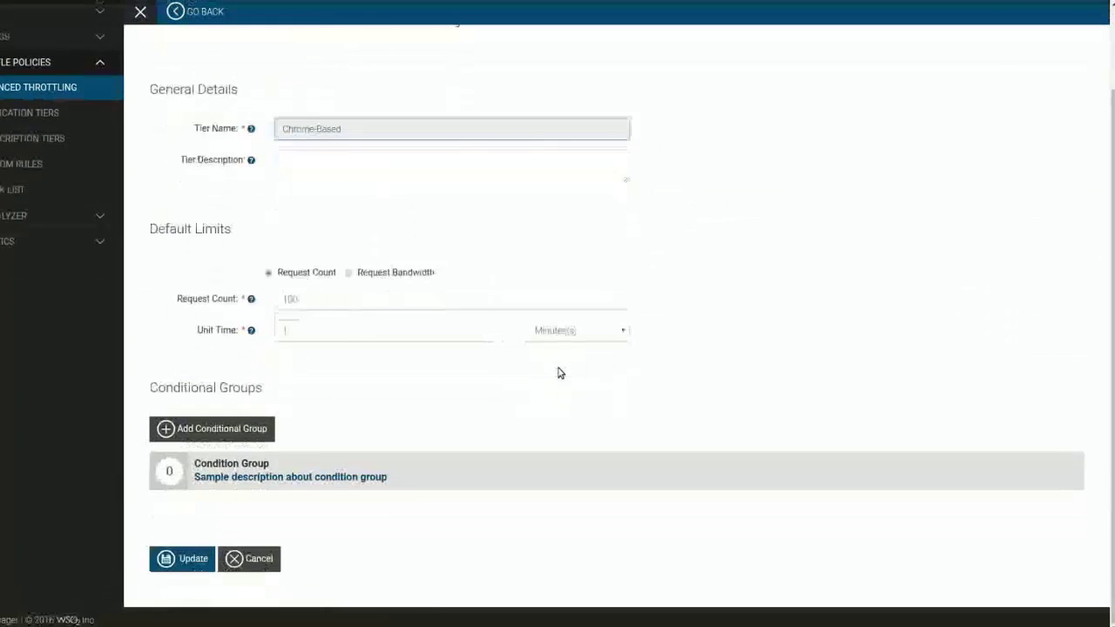
left_click(158, 475)
scroll(175, 466, "down", 2)
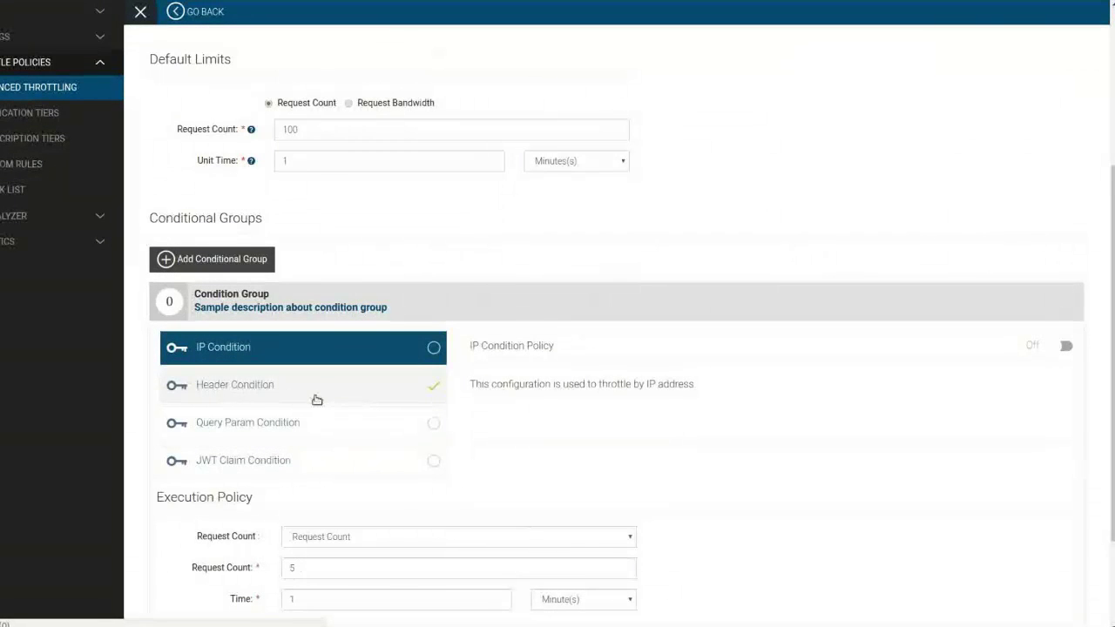
left_click(372, 389)
scroll(609, 440, "down", 2)
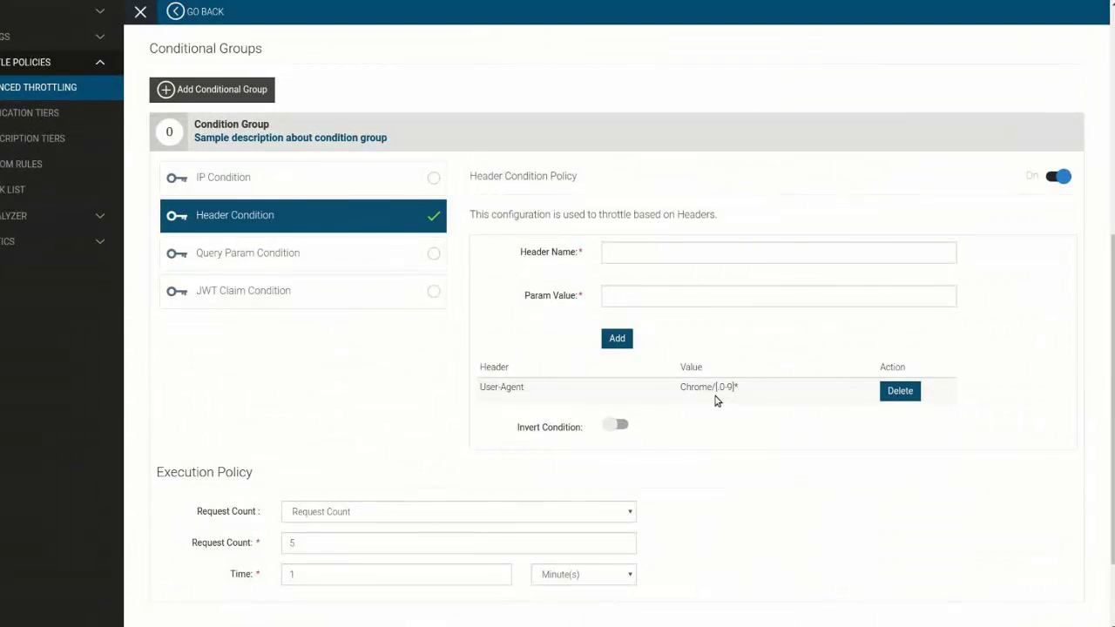
left_click(201, 12)
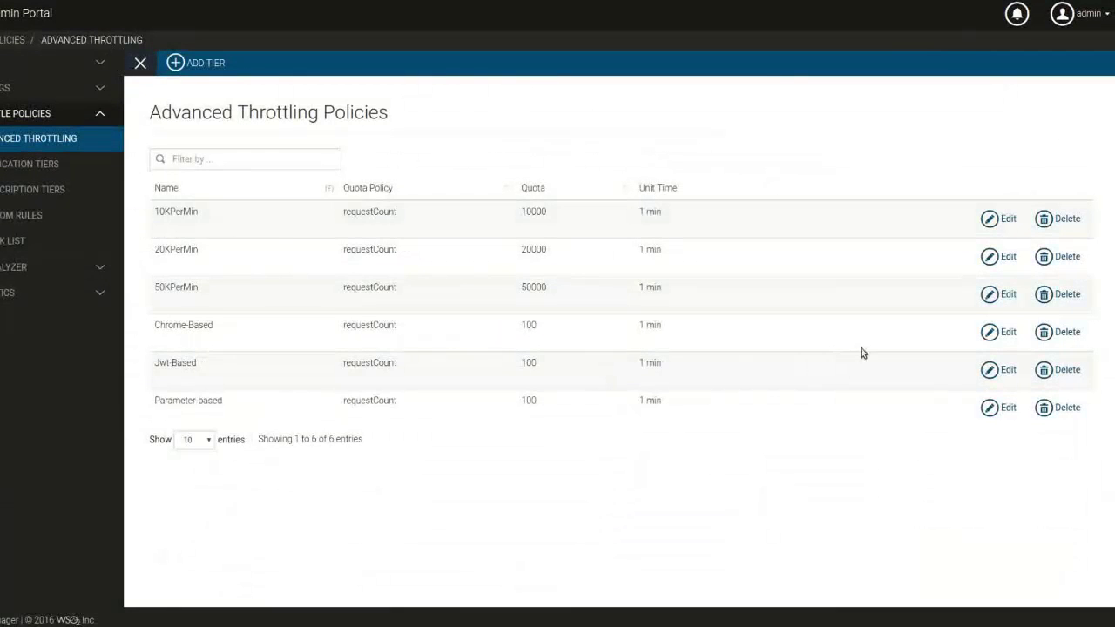
Open the Jwt-Based policy for editing, examine the JWT claim condition in condition group 0, and return to the policy list.
left_click(1000, 374)
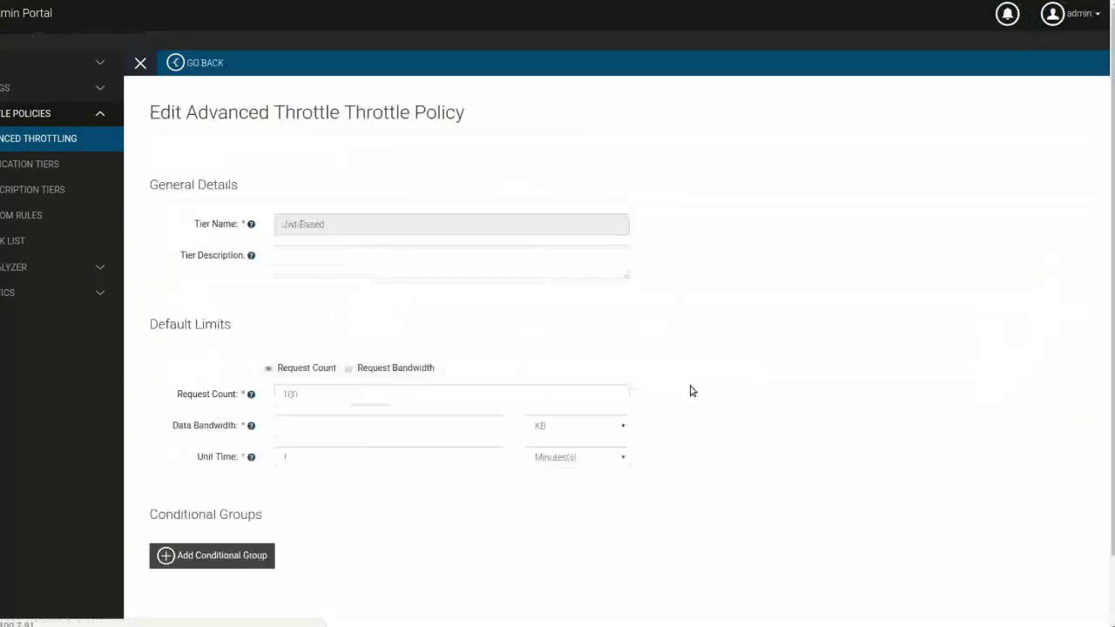
scroll(642, 386, "down", 2)
left_click(210, 426)
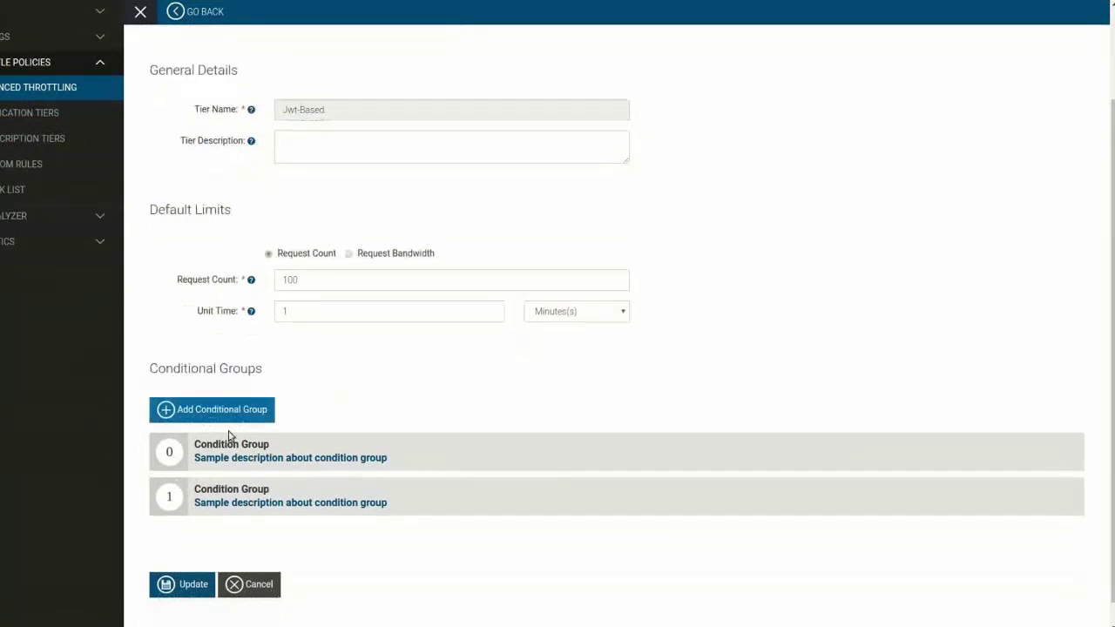
scroll(160, 438, "down", 1)
left_click(161, 431)
scroll(250, 485, "down", 3)
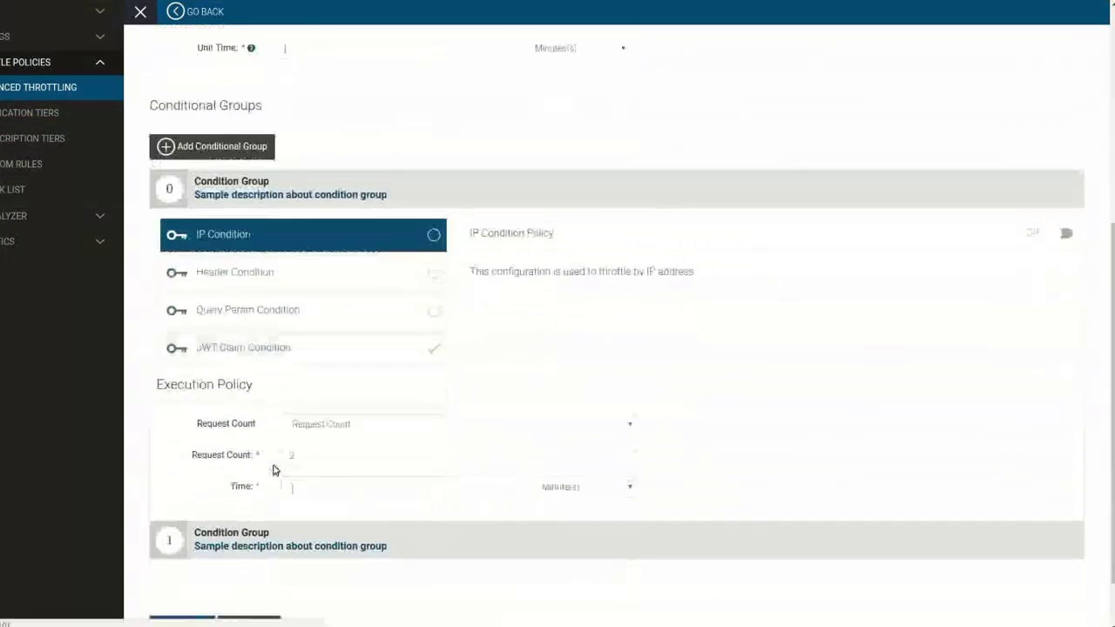
left_click(440, 348)
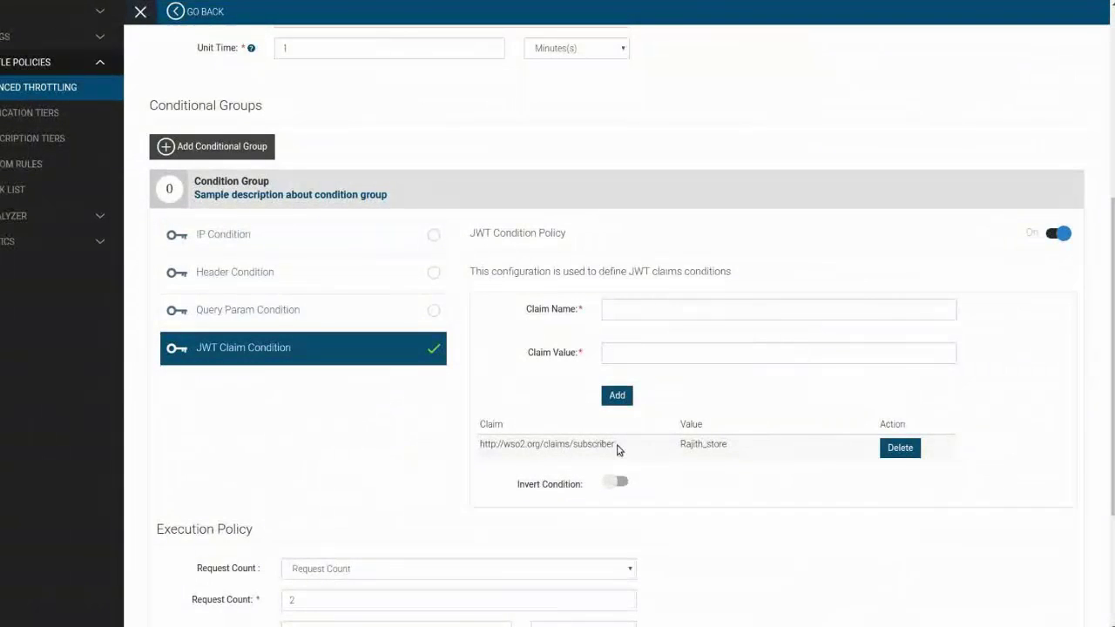
left_click(187, 11)
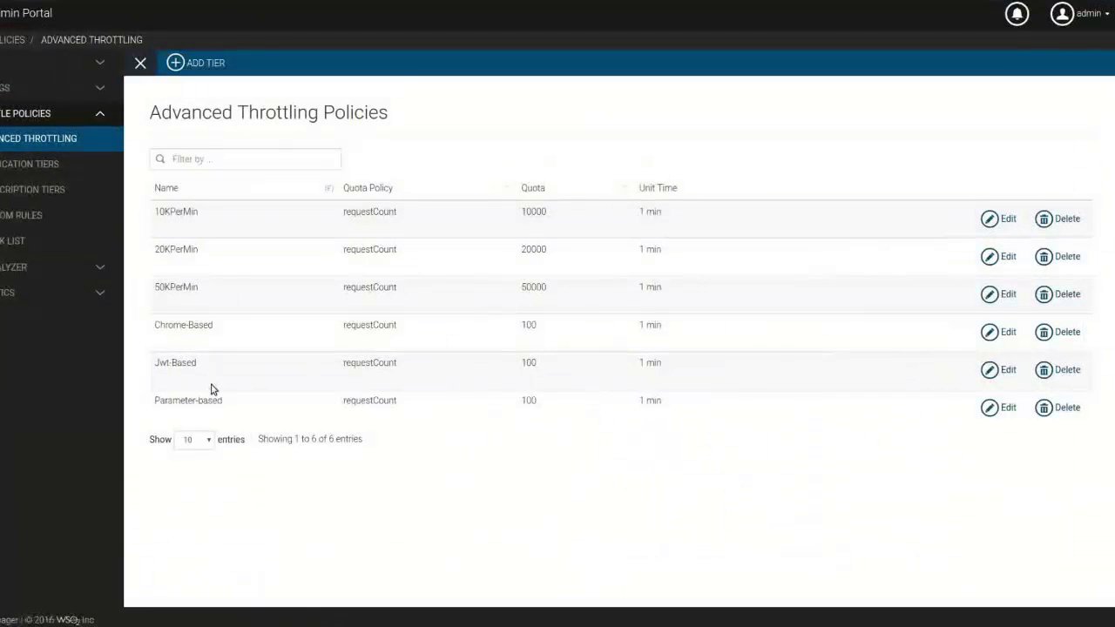
Open the Parameter-based policy for editing and examine the query parameter condition and execution policy of its condition group.
left_click(995, 410)
scroll(609, 436, "down", 2)
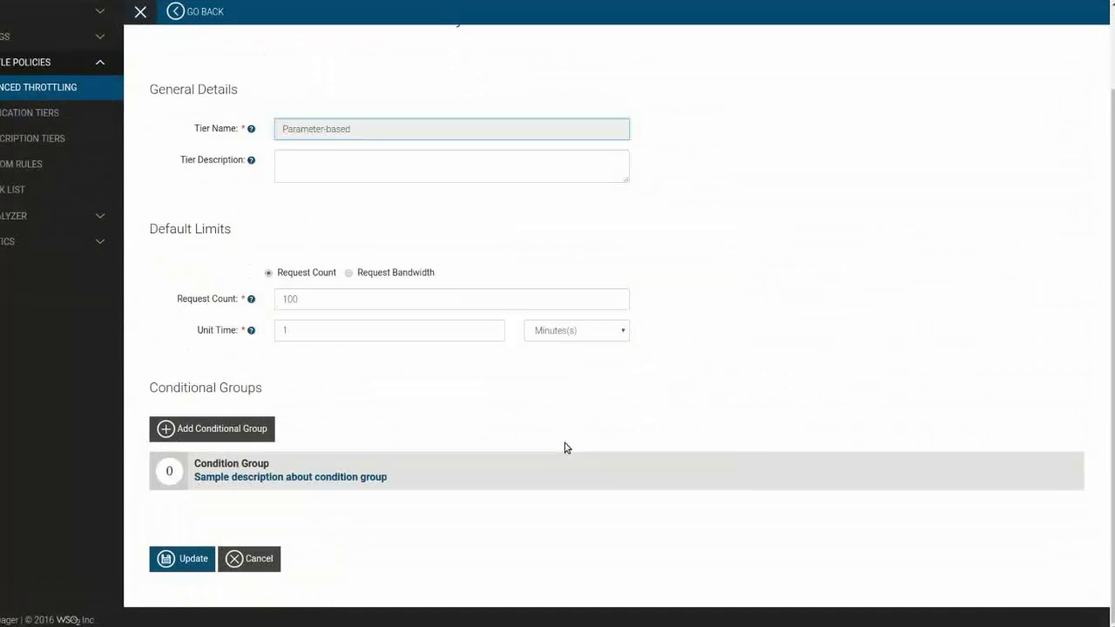
left_click(169, 472)
scroll(253, 485, "down", 3)
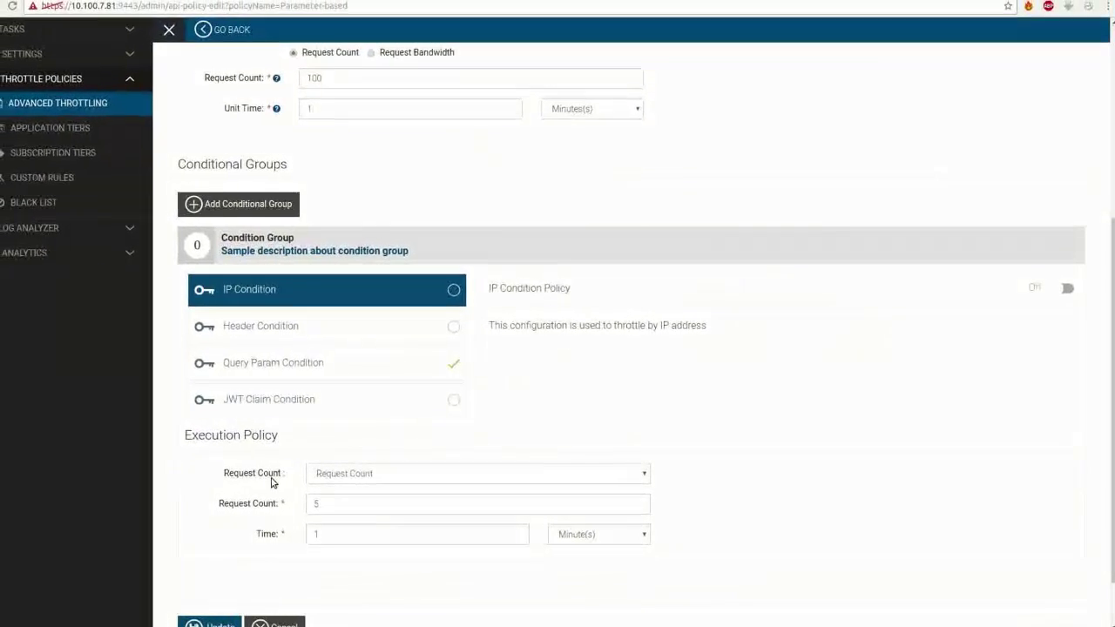
left_click(408, 391)
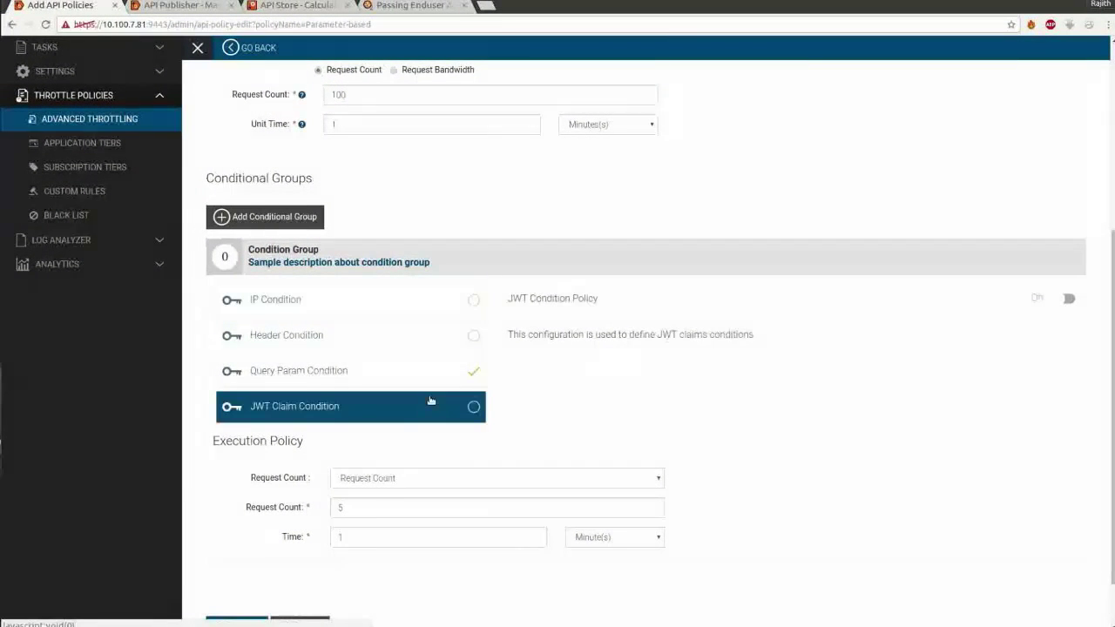
left_click(435, 373)
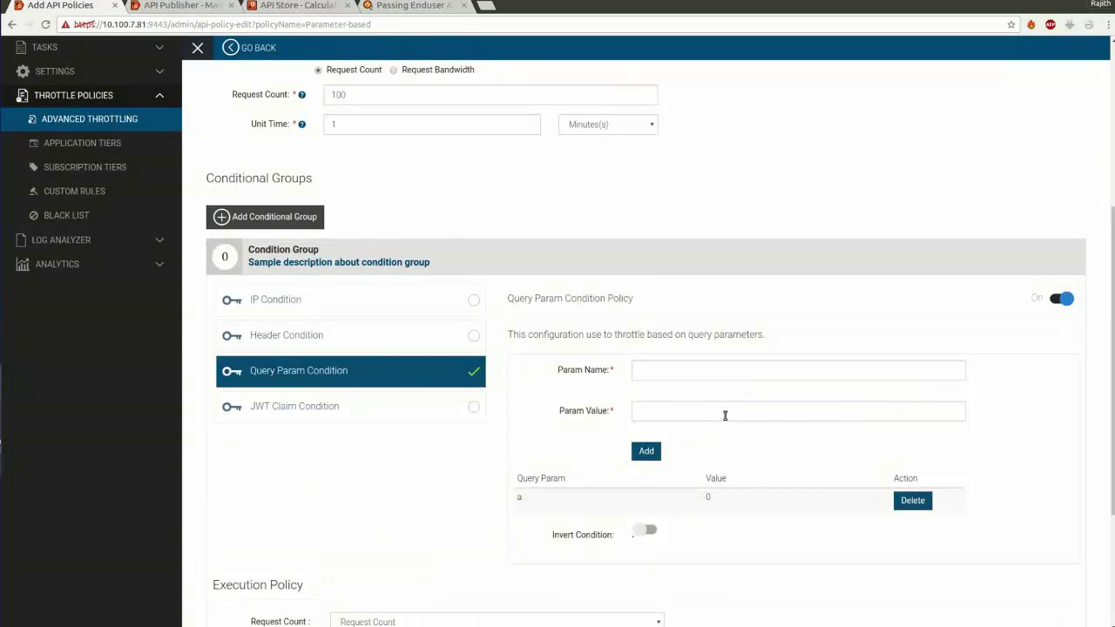
scroll(724, 415, "down", 2)
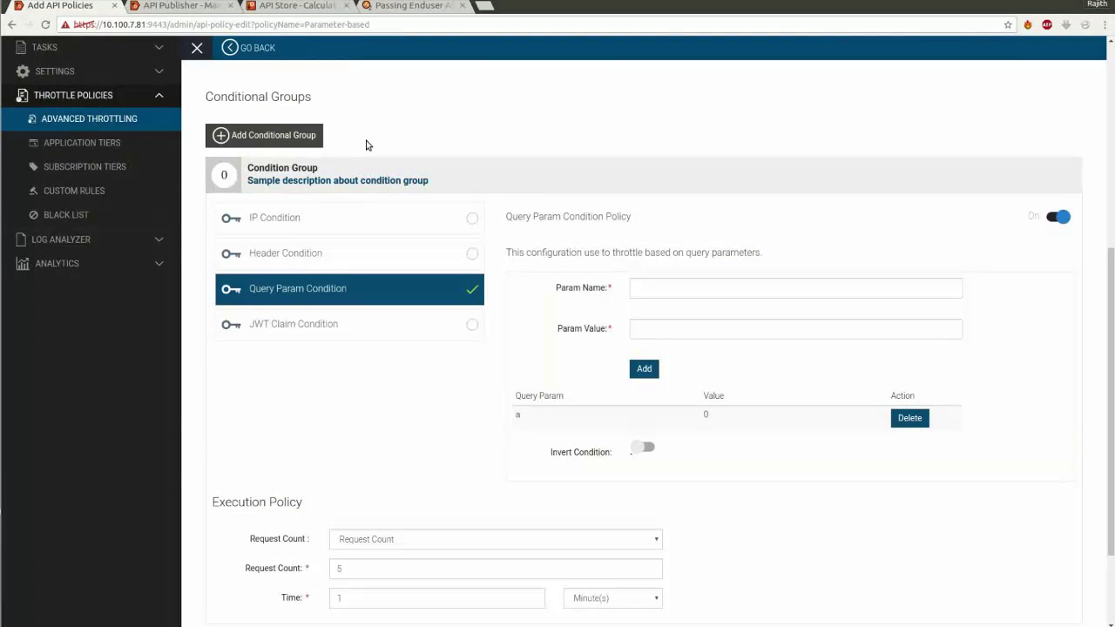
Switch to the API Publisher and review which throttling policy is assigned to each resource of the Calculator API.
left_click(179, 6)
scroll(366, 298, "up", 7)
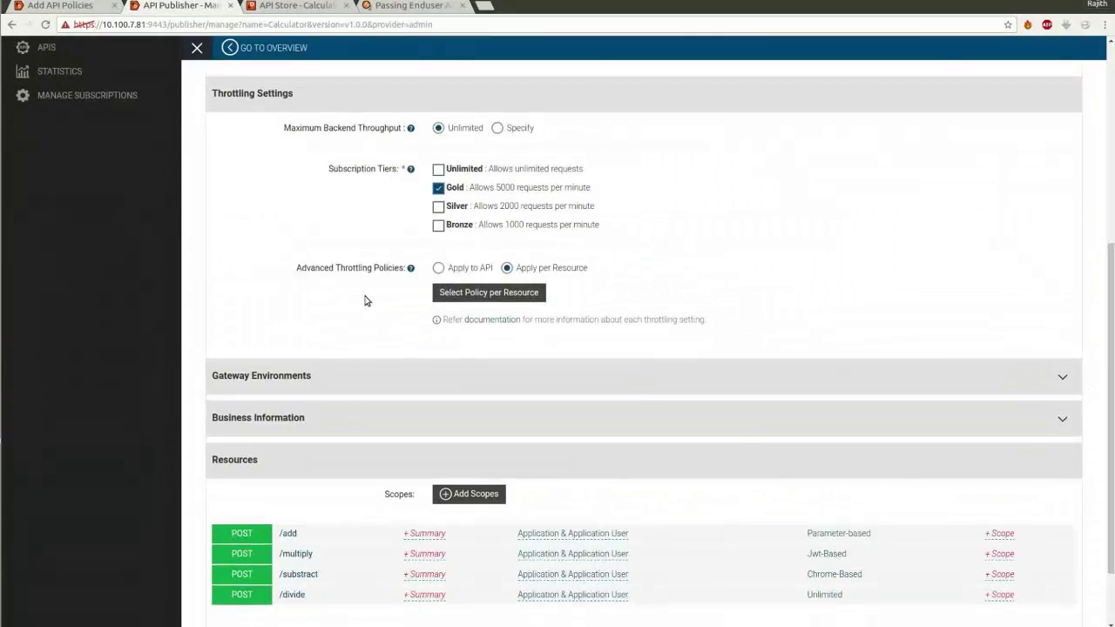
scroll(802, 309, "down", 4)
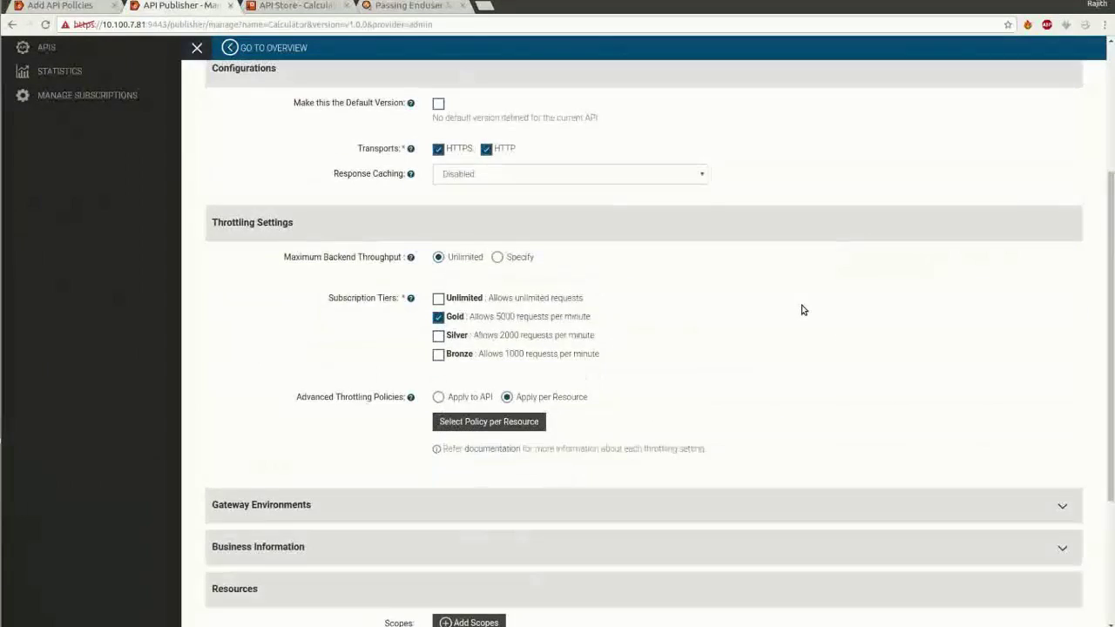
scroll(801, 309, "up", 3)
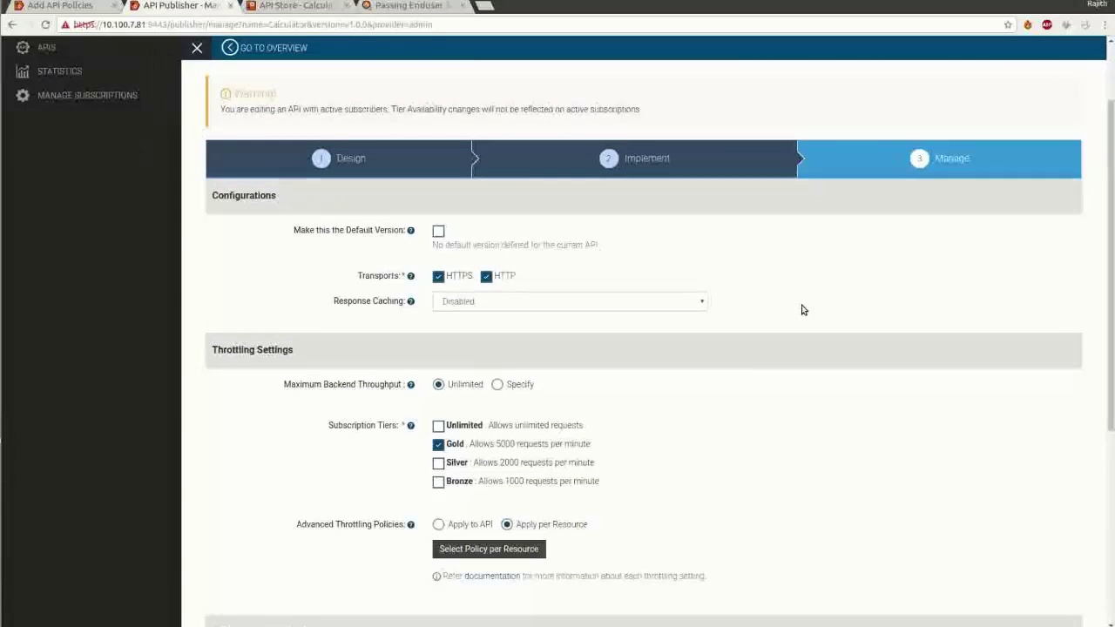
left_click(889, 159)
scroll(566, 386, "down", 4)
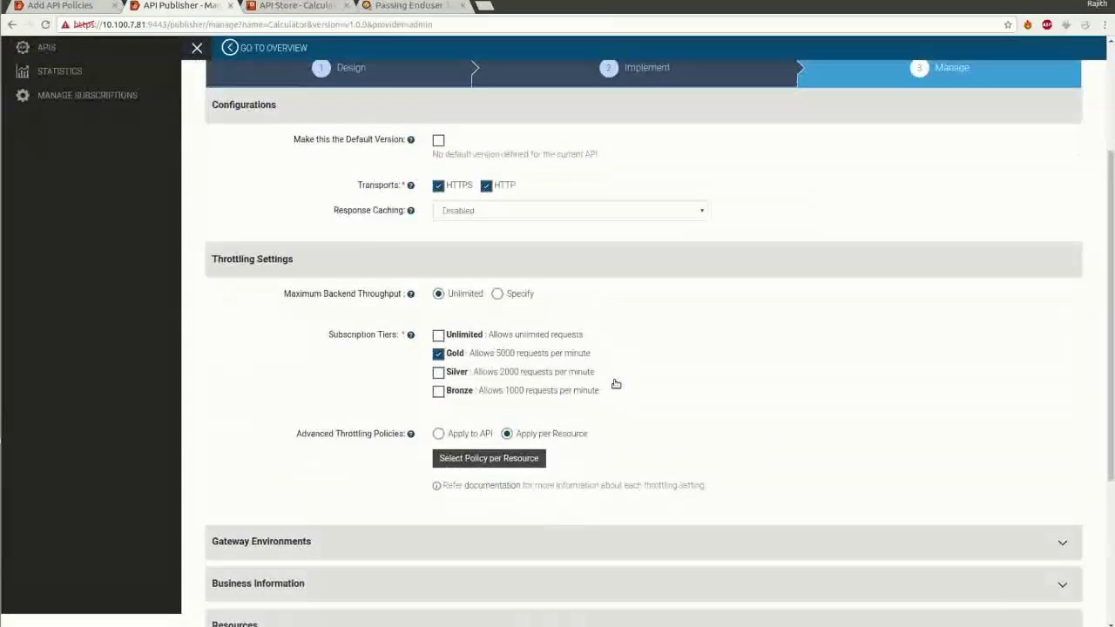
left_click(477, 300)
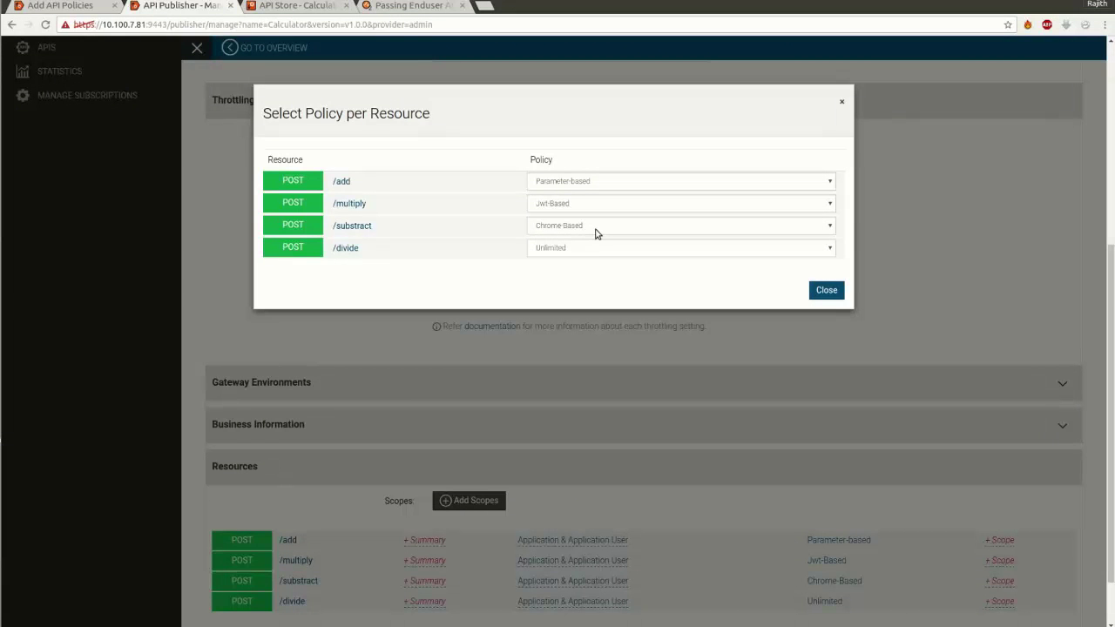
left_click(824, 290)
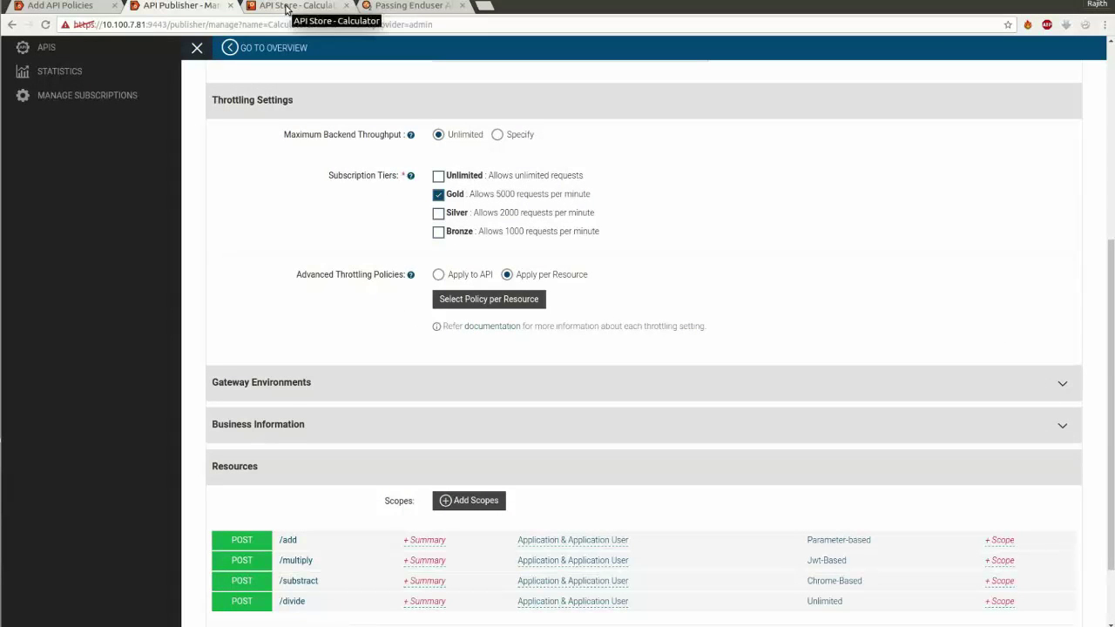
Switch to the API Store and test the Calculator API's POST /add operation with a set to 0 and b to 23.
left_click(285, 8)
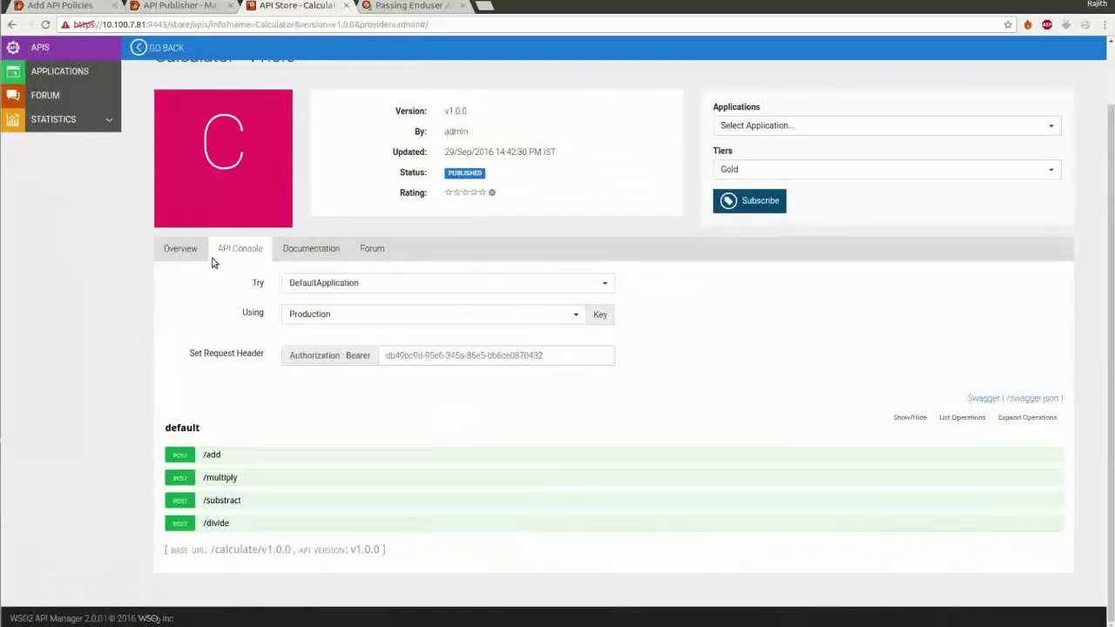
left_click(177, 455)
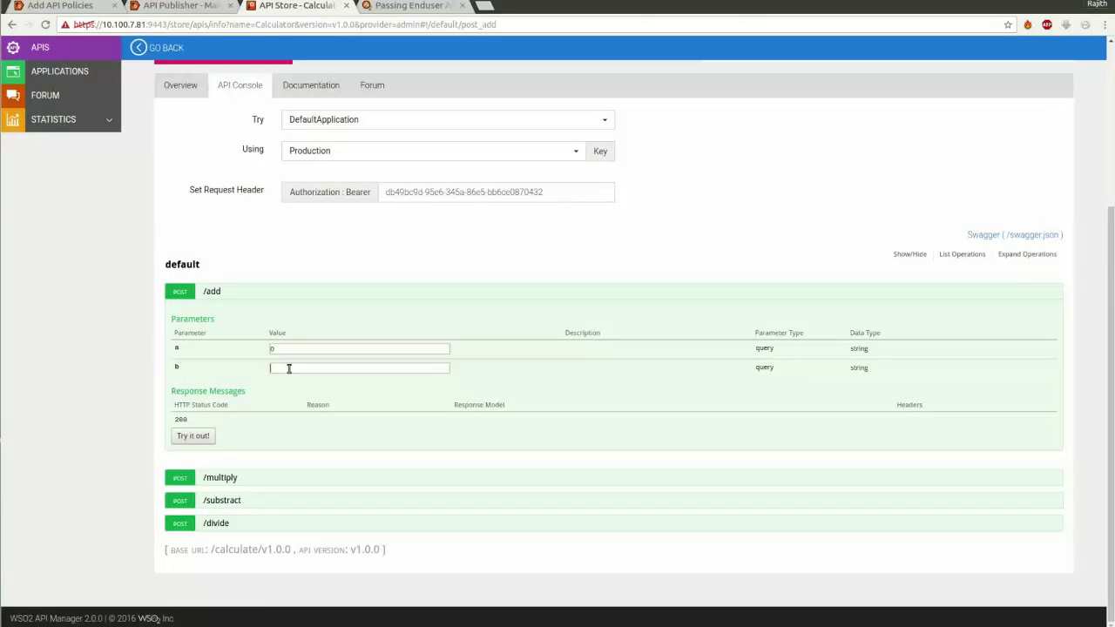
type("23")
left_click(193, 438)
scroll(150, 381, "down", 2)
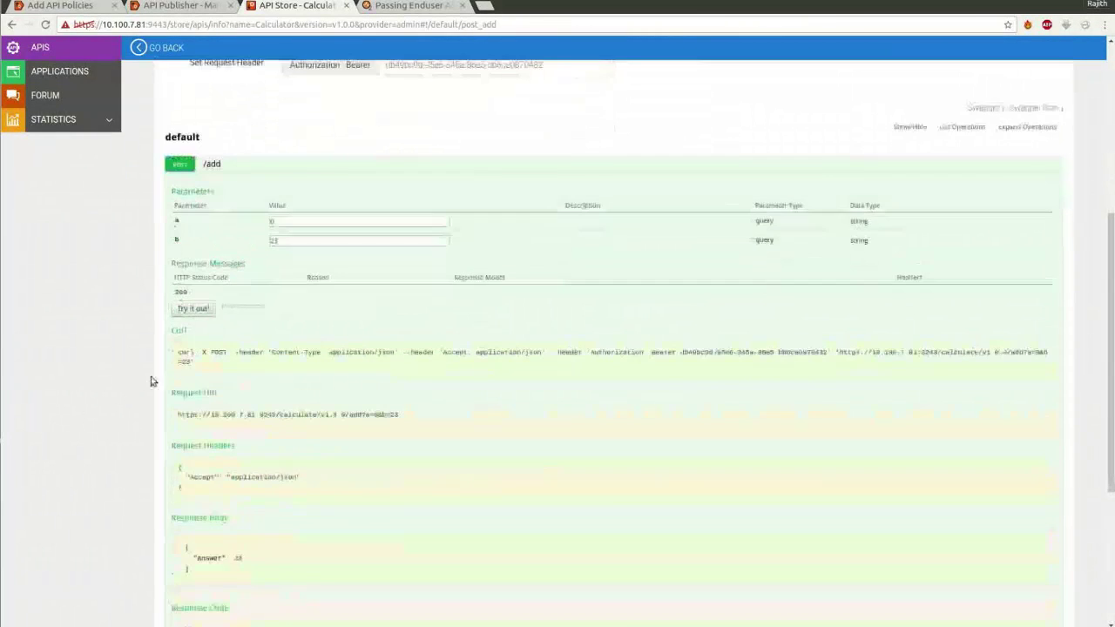
Resend the same /add request repeatedly to test its throttling limit, and examine the response body and code.
left_click(193, 309)
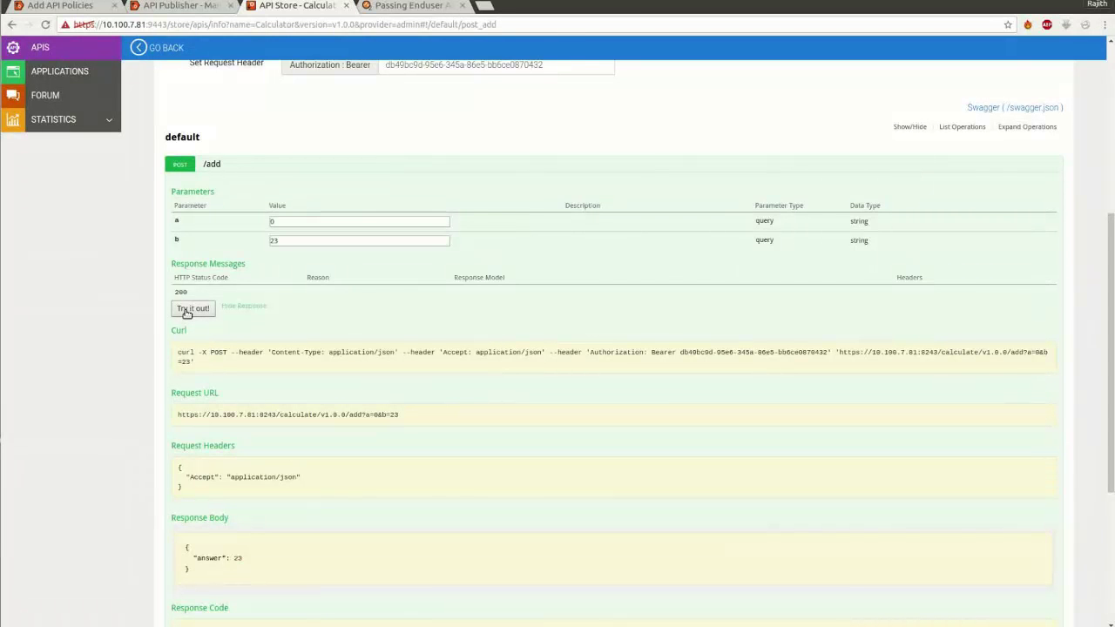
scroll(112, 336, "down", 2)
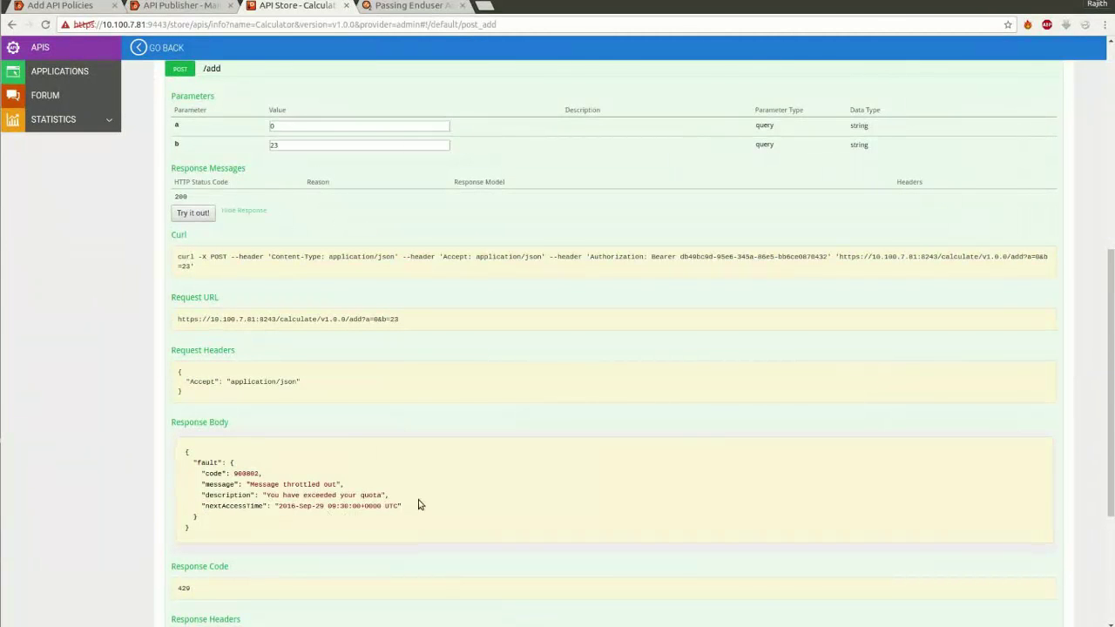
scroll(435, 484, "up", 2)
scroll(436, 484, "up", 1)
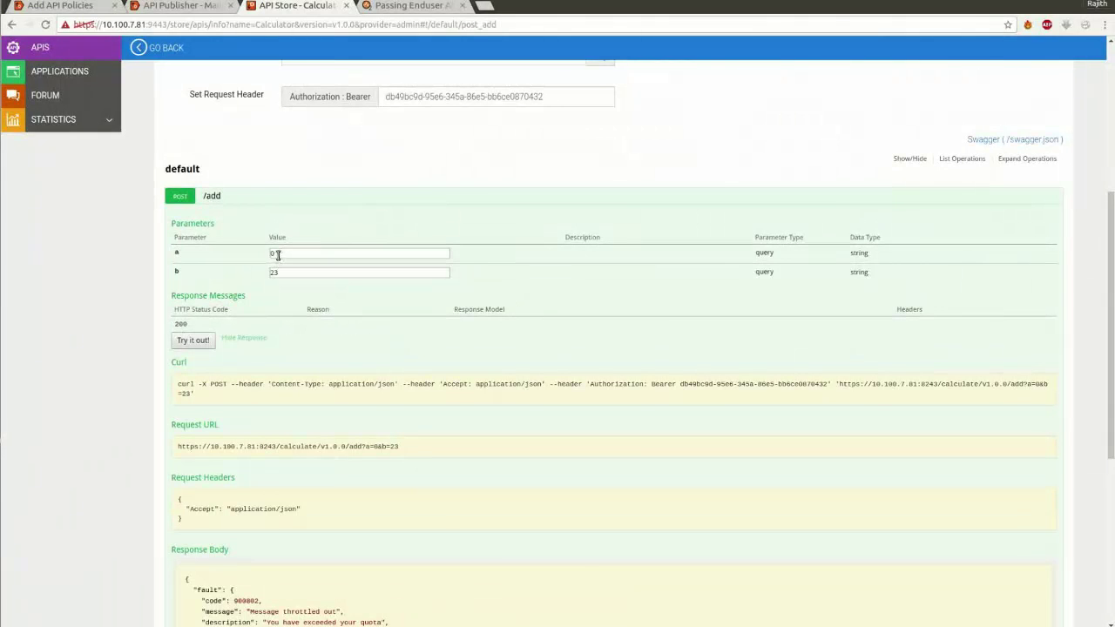
scroll(269, 366, "down", 5)
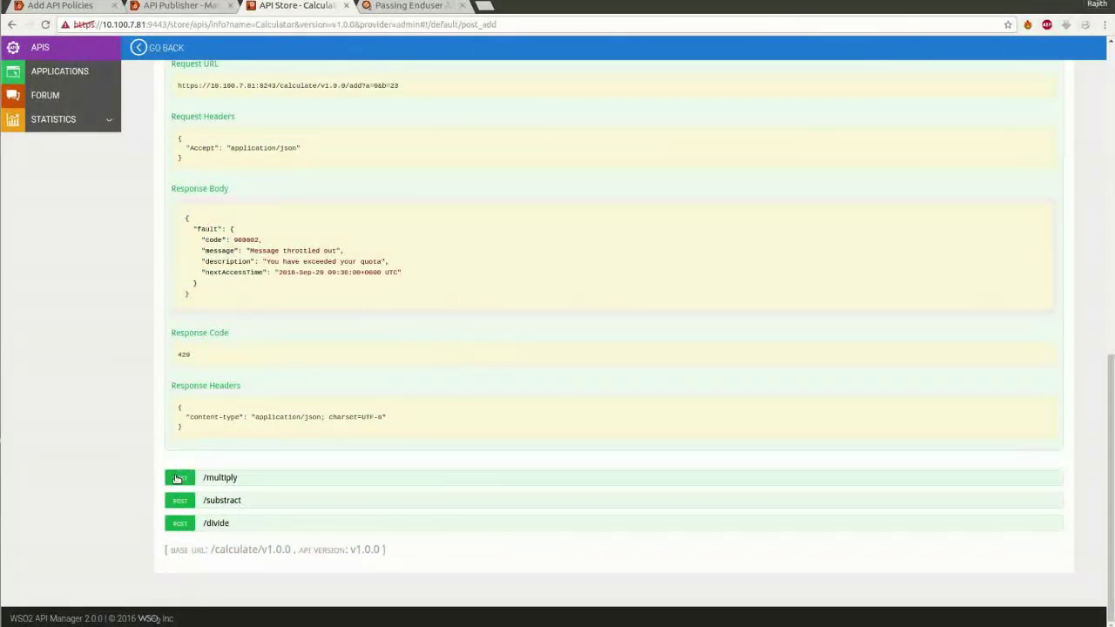
Test the Calculator API's POST /multiply operation with a set to 23 and b to 23.
left_click(180, 477)
scroll(107, 429, "down", 3)
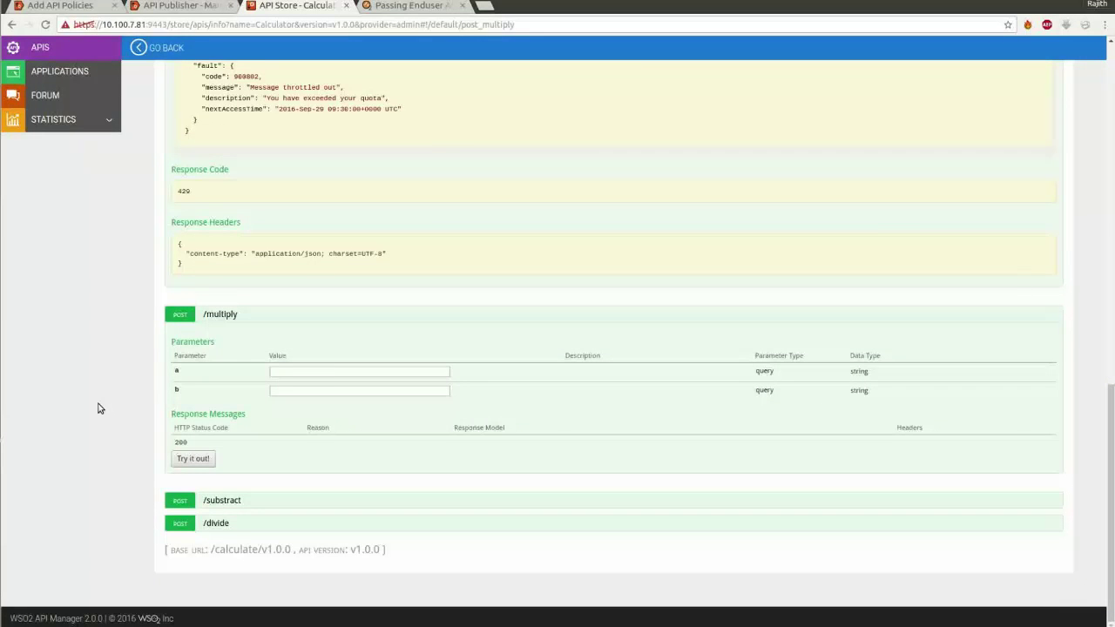
left_click(315, 372)
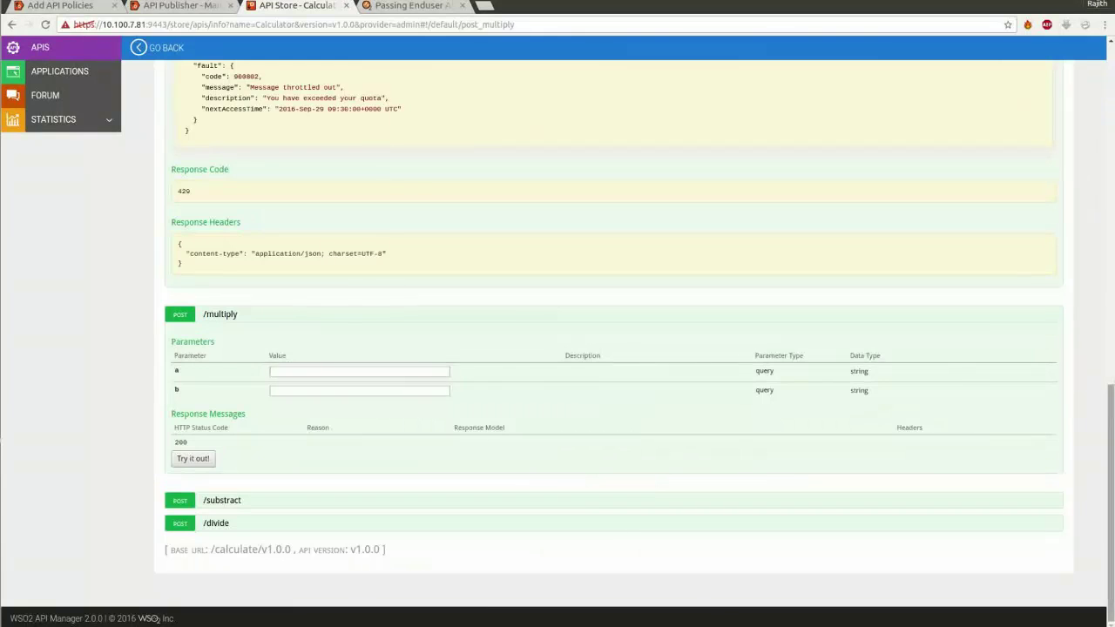
scroll(1071, 377, "up", 10)
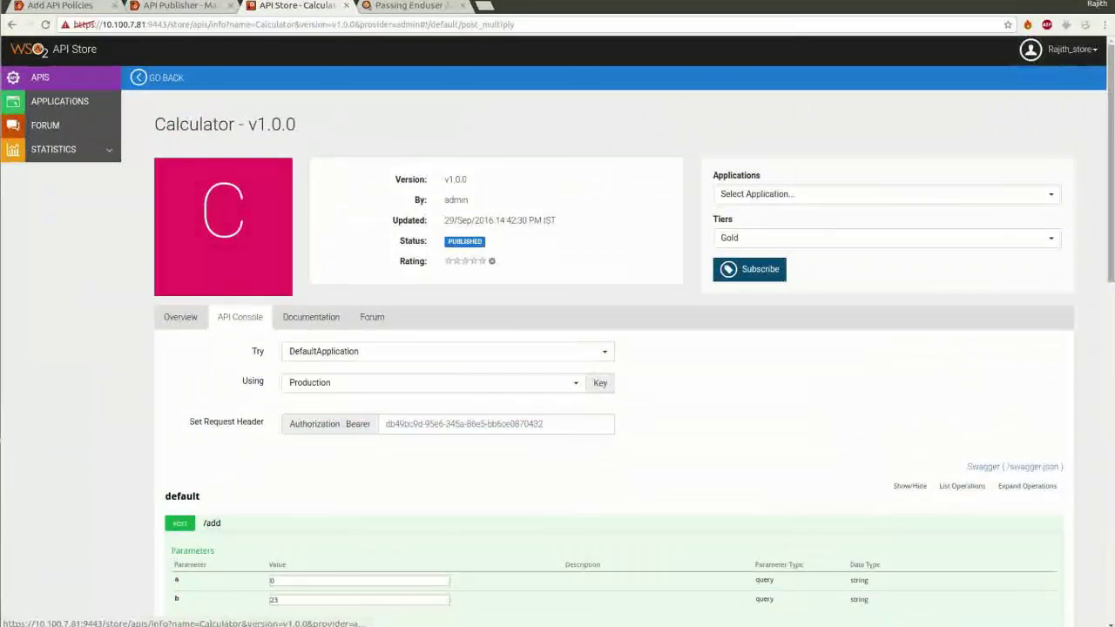
scroll(445, 449, "down", 10)
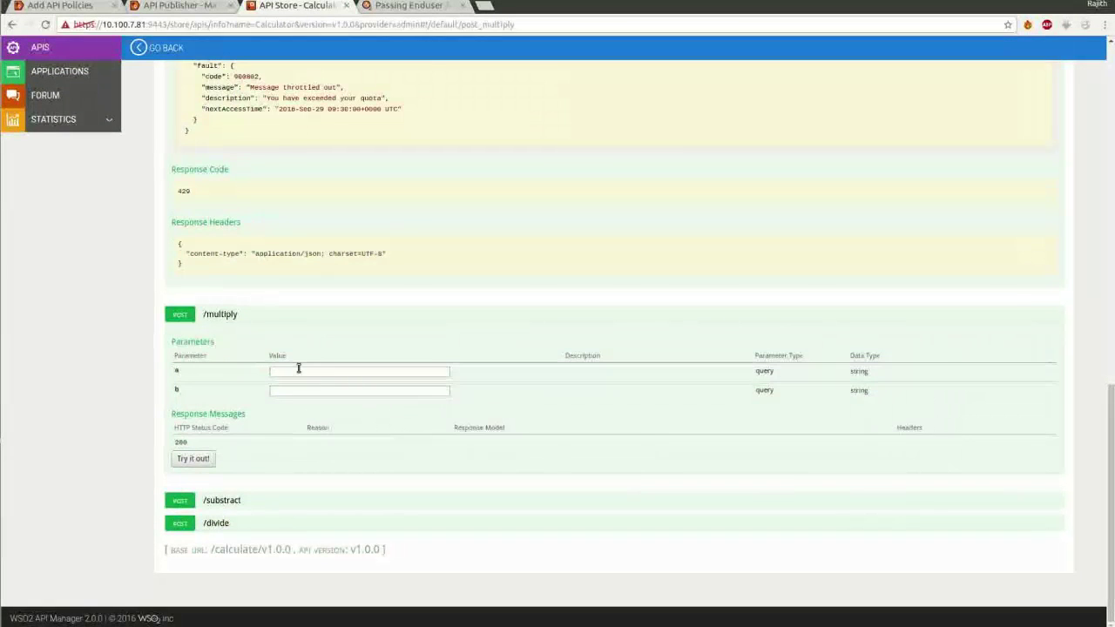
type("23")
left_click(284, 391)
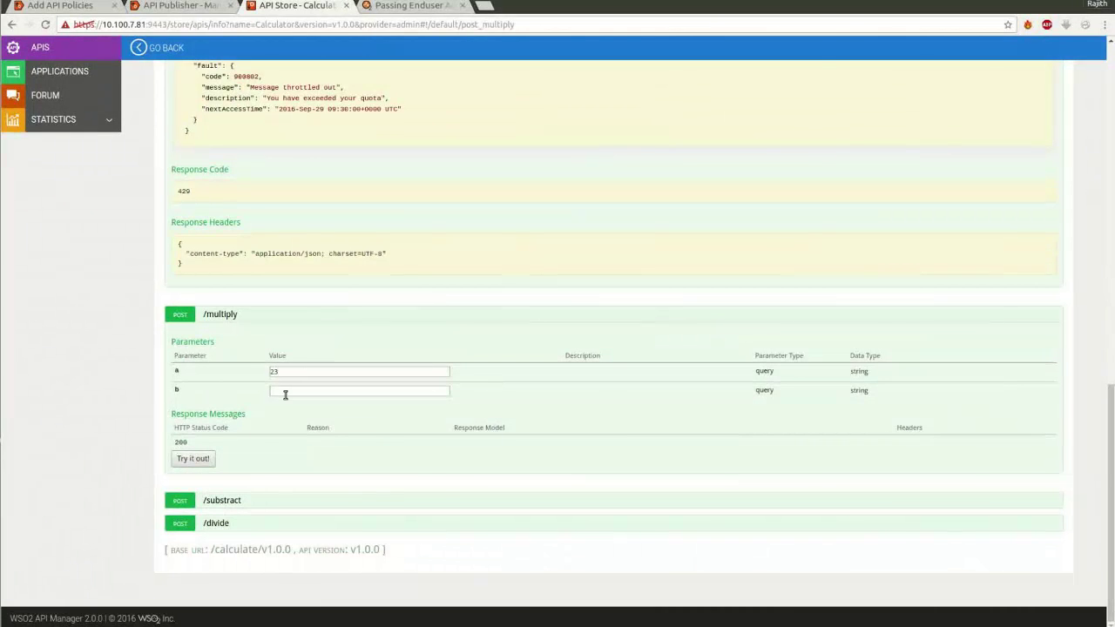
type("23")
left_click(194, 460)
scroll(191, 418, "down", 2)
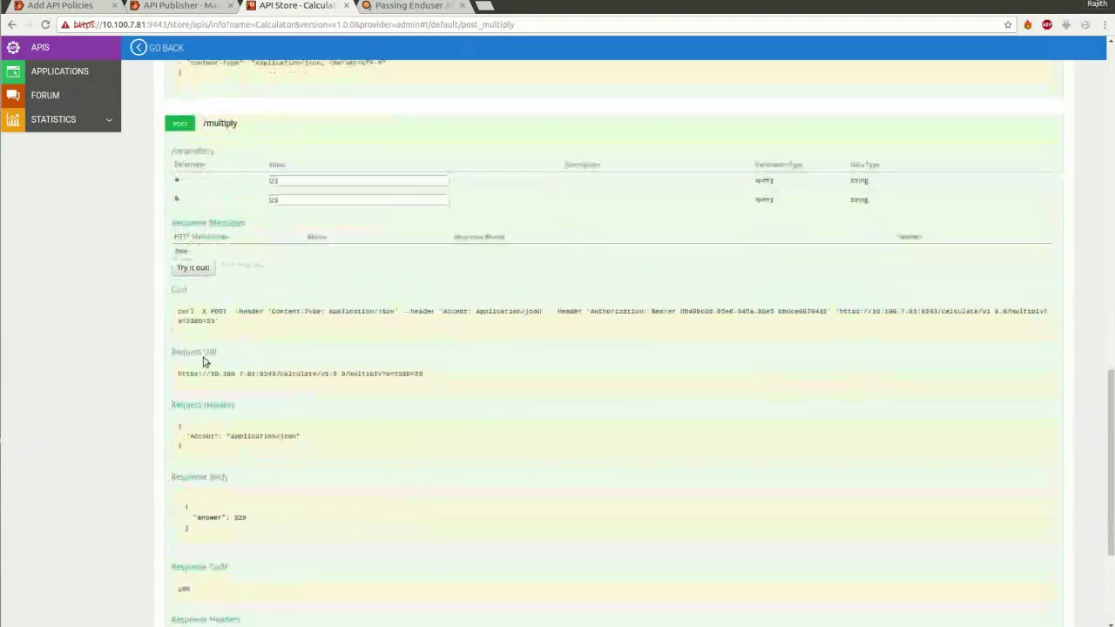
Resend the same /multiply request to test its throttling limit, and examine the response body and code.
left_click(193, 268)
scroll(91, 344, "down", 2)
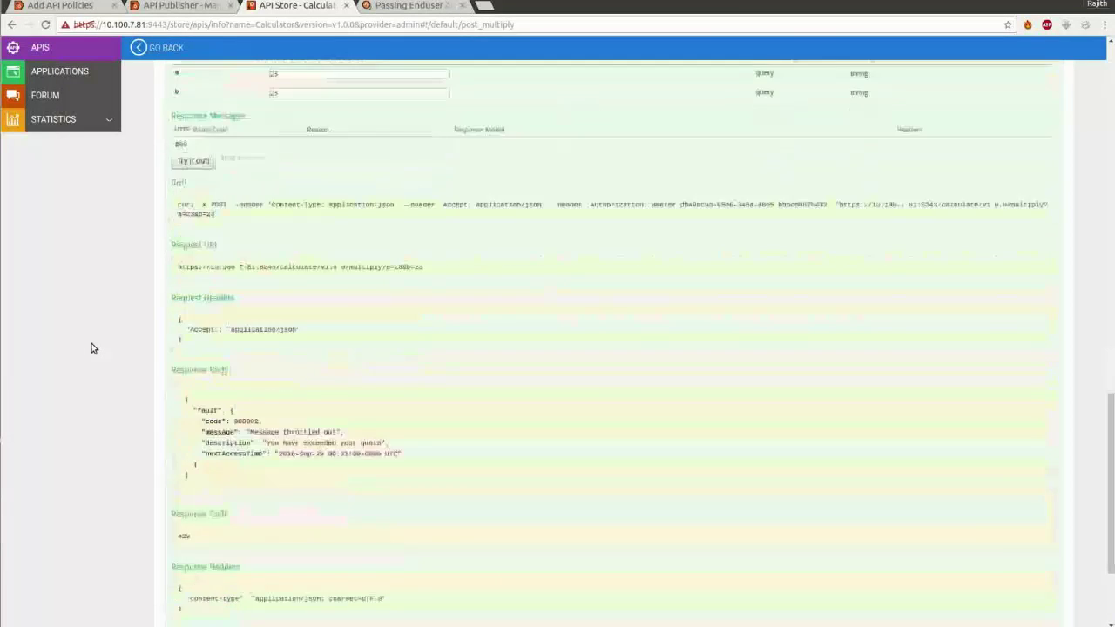
scroll(92, 348, "down", 2)
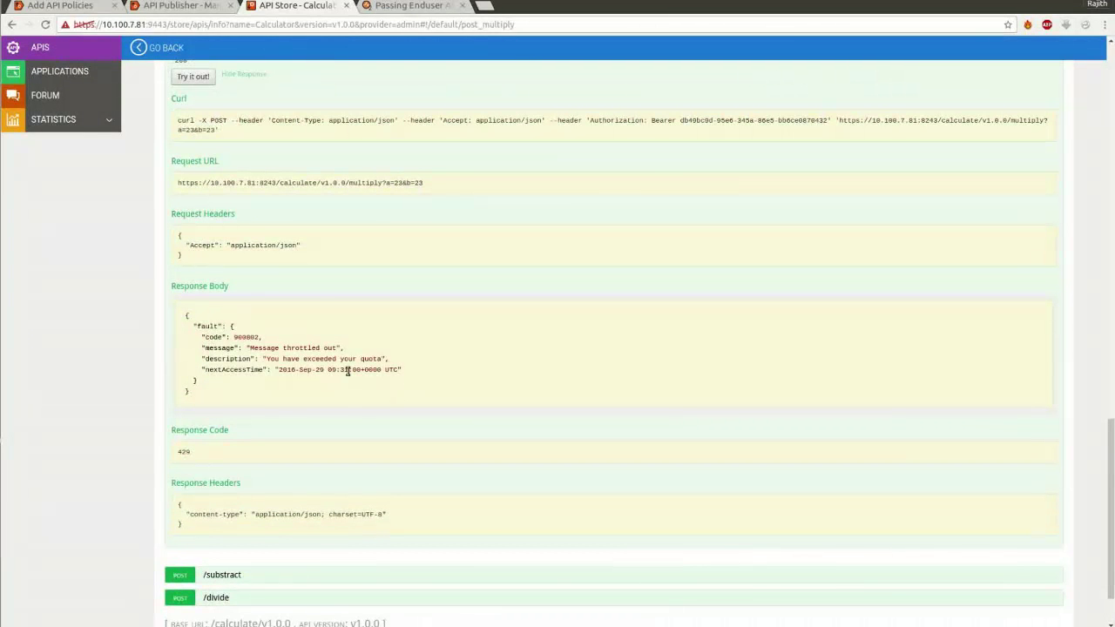
scroll(380, 358, "down", 2)
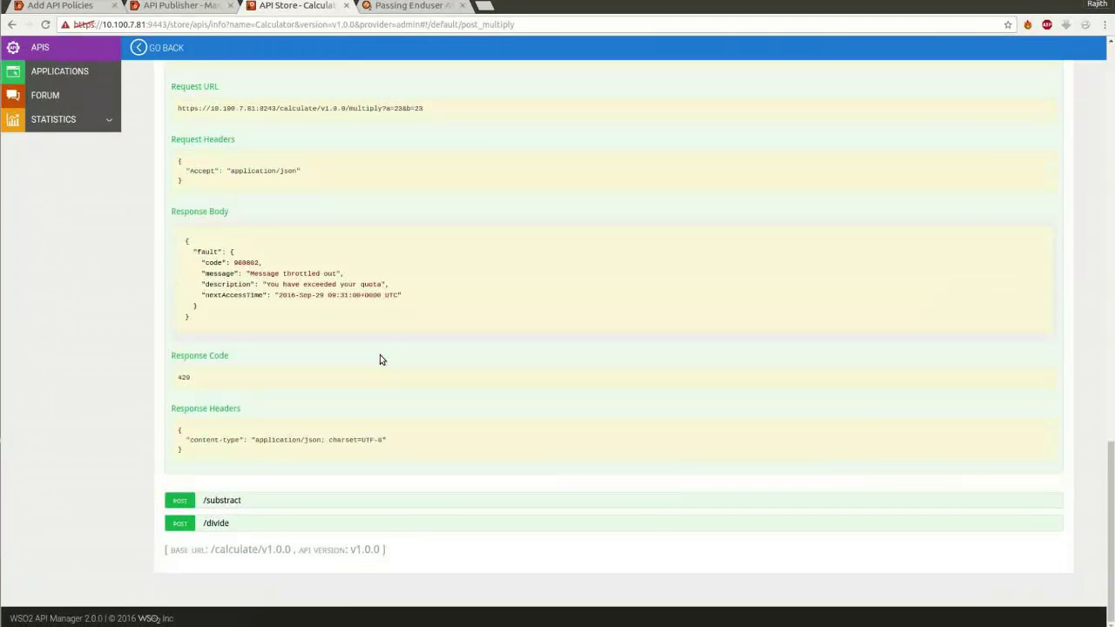
Open the Calculator API's POST /substract operation to show its request parameters.
left_click(222, 500)
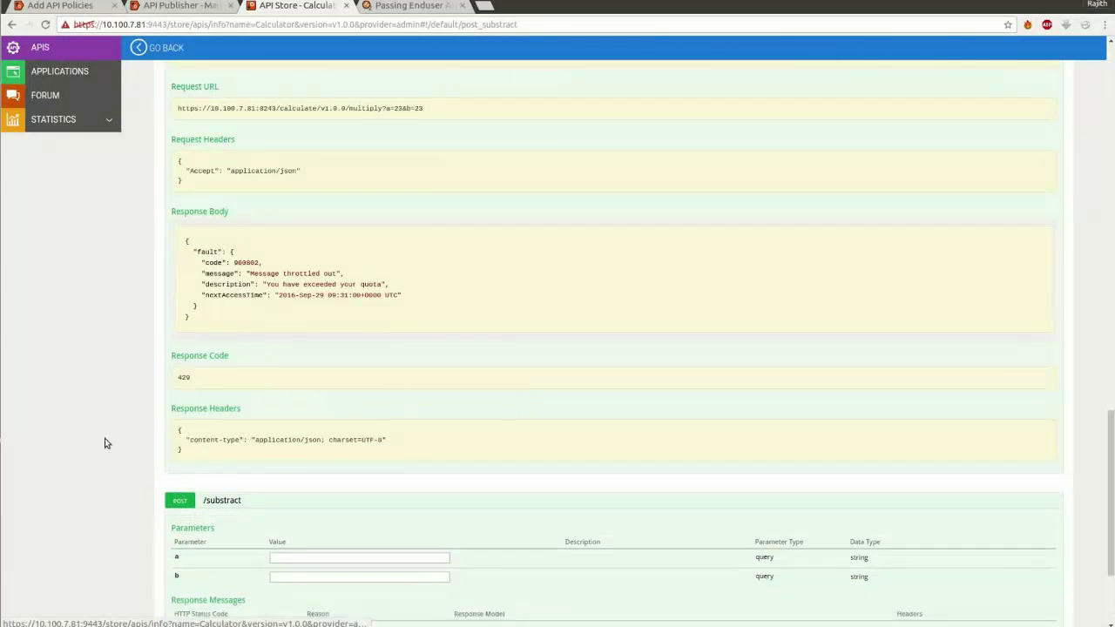